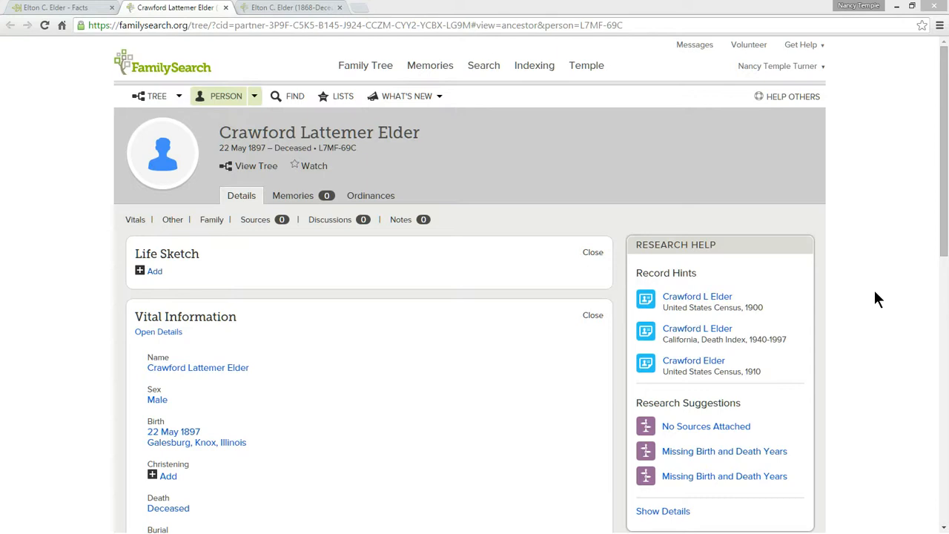
# Step: Compare the father's spouse and children in the Ancestry tree with the family listed on his FamilySearch page
pyautogui.click(38, 8)
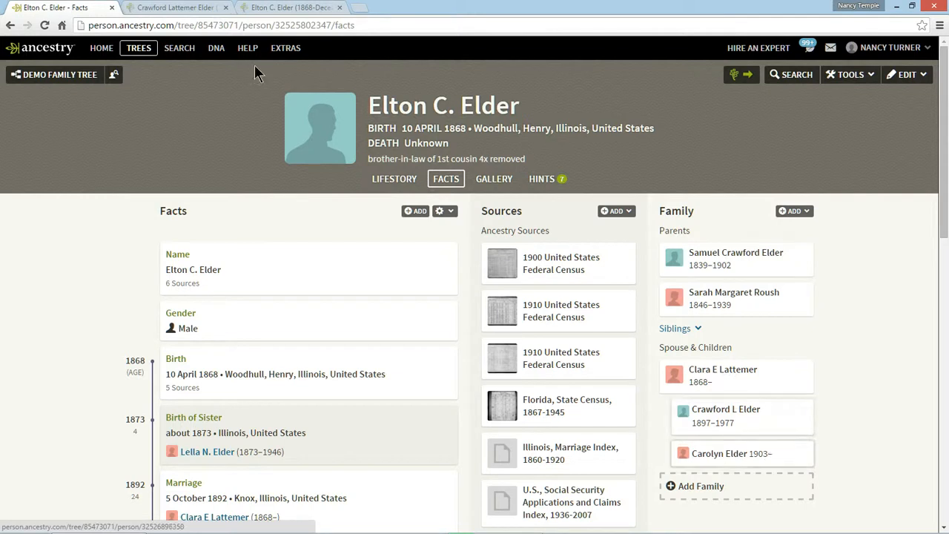
pyautogui.click(271, 8)
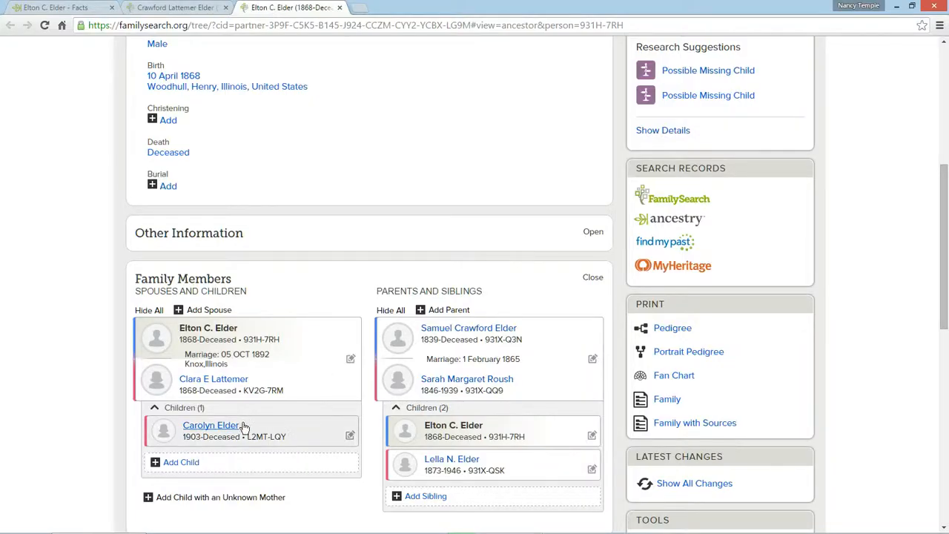
pyautogui.click(173, 8)
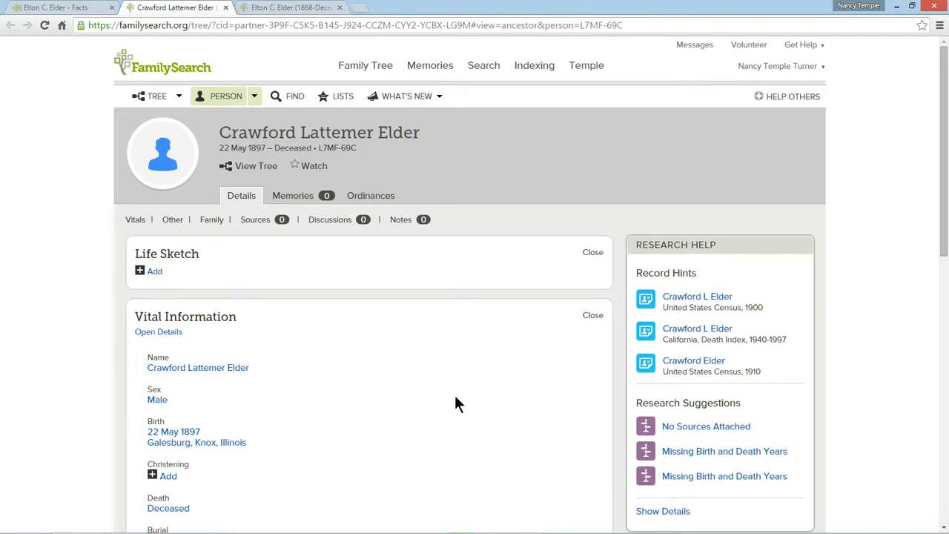
# Step: Examine the vital information and listed parents on the FamilySearch page of the son born in 1897
pyautogui.scroll(-3, 456, 404)
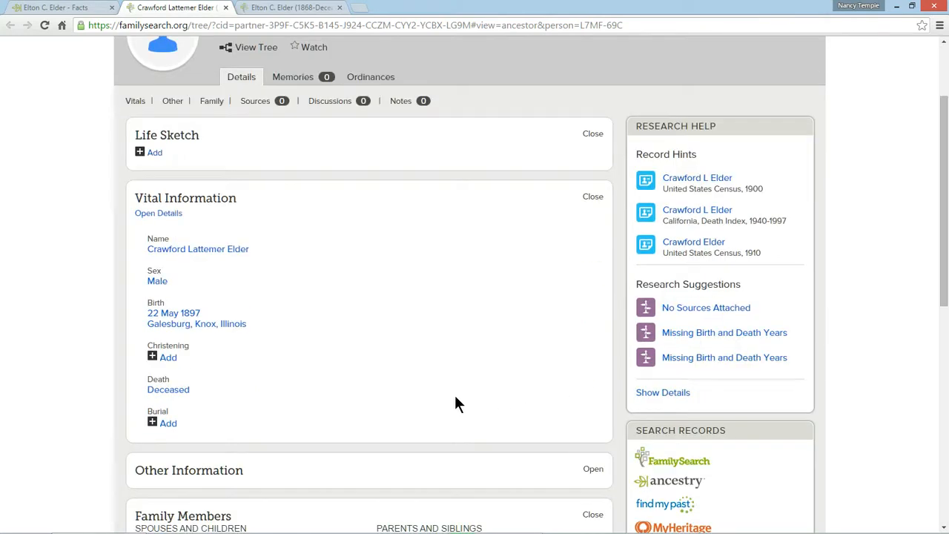
pyautogui.scroll(-3, 455, 404)
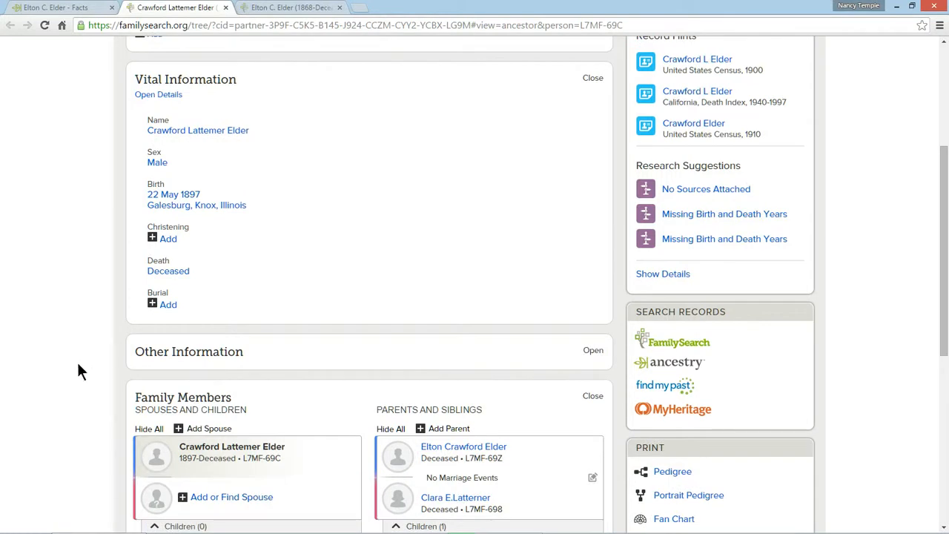
pyautogui.scroll(2, 68, 360)
pyautogui.scroll(-5, 68, 360)
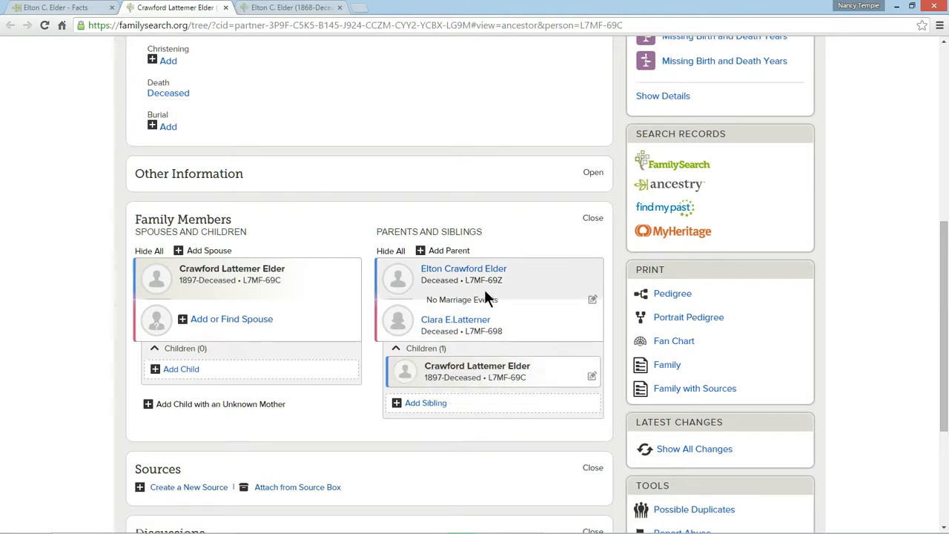
pyautogui.scroll(3, 486, 274)
pyautogui.click(261, 456)
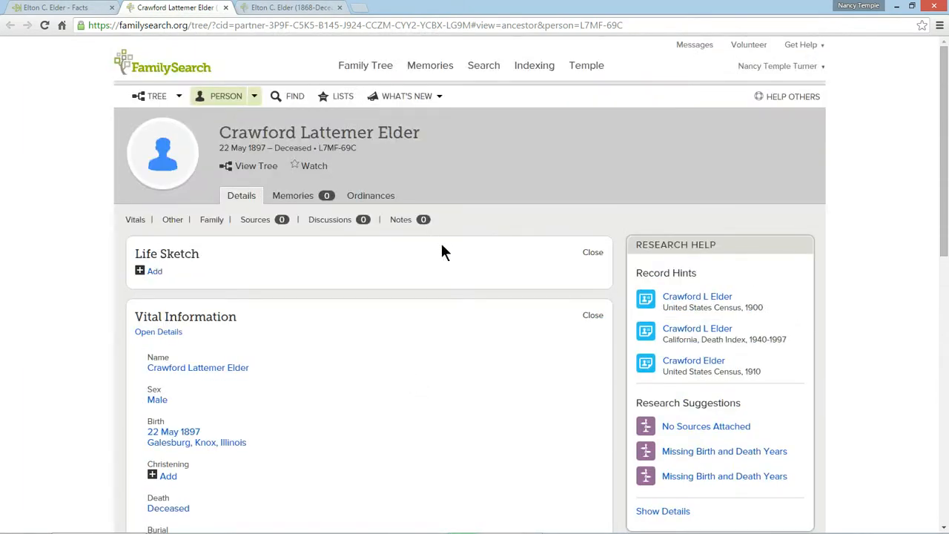
pyautogui.scroll(-3, 486, 403)
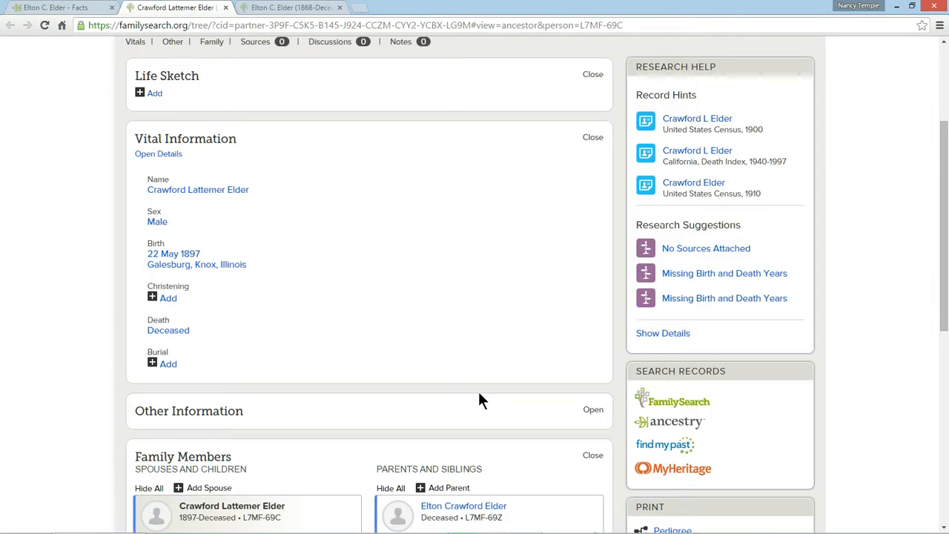
pyautogui.scroll(-3, 479, 394)
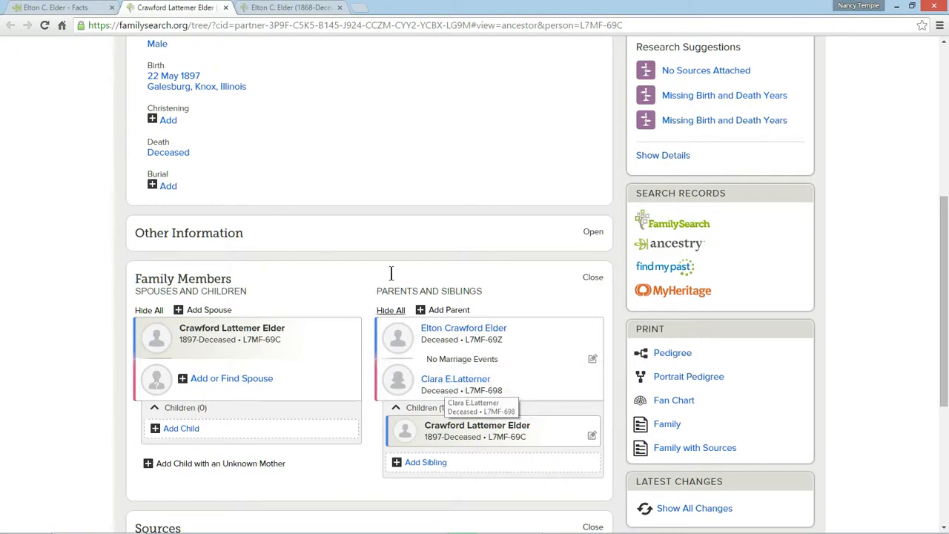
pyautogui.scroll(5, 394, 296)
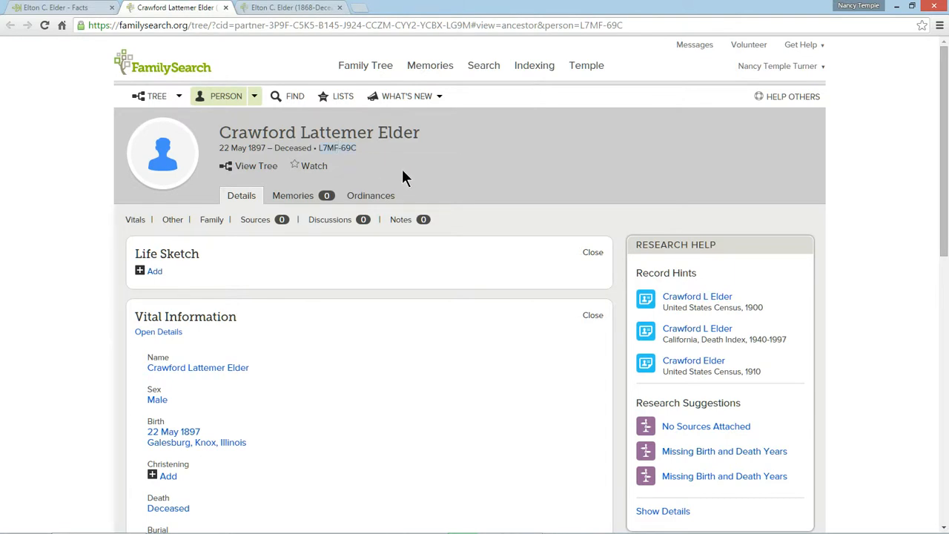
# Step: Copy the son's person ID from the header of his FamilySearch page
pyautogui.doubleClick(338, 148)
pyautogui.hotkey('ctrl', 'c')
pyautogui.rightClick(339, 148)
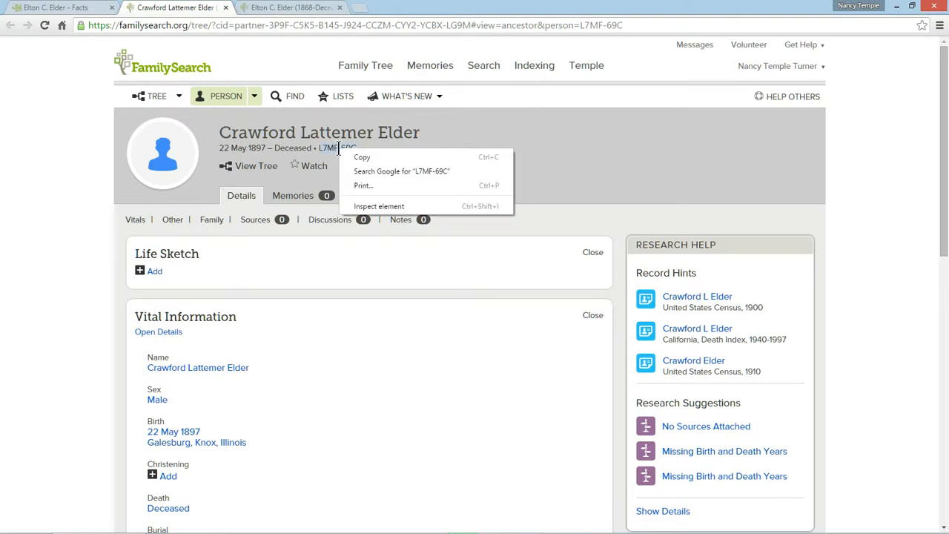
pyautogui.click(357, 157)
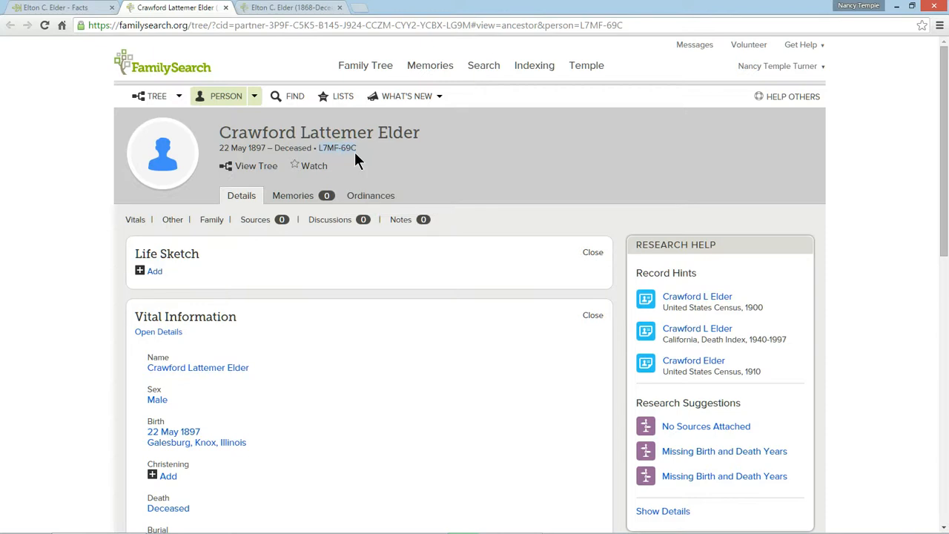
# Step: On the father's FamilySearch page, add the son as the couple's child by finding him with the copied ID number
pyautogui.click(265, 9)
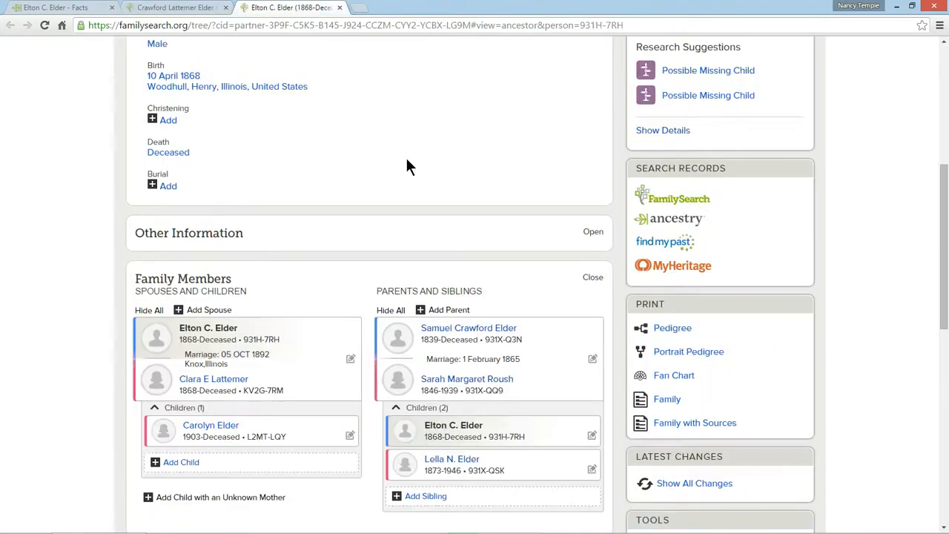
pyautogui.scroll(3, 404, 162)
pyautogui.scroll(3, 406, 166)
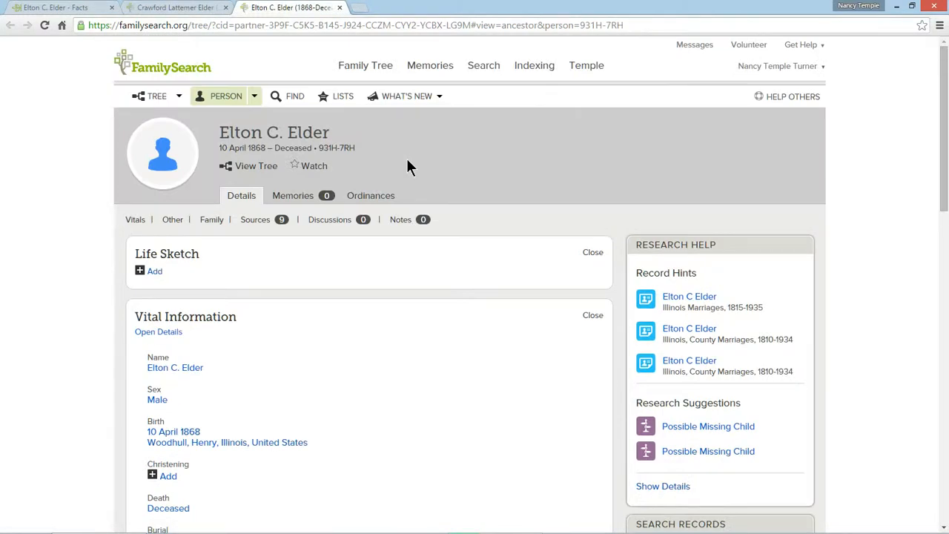
pyautogui.scroll(-6, 407, 163)
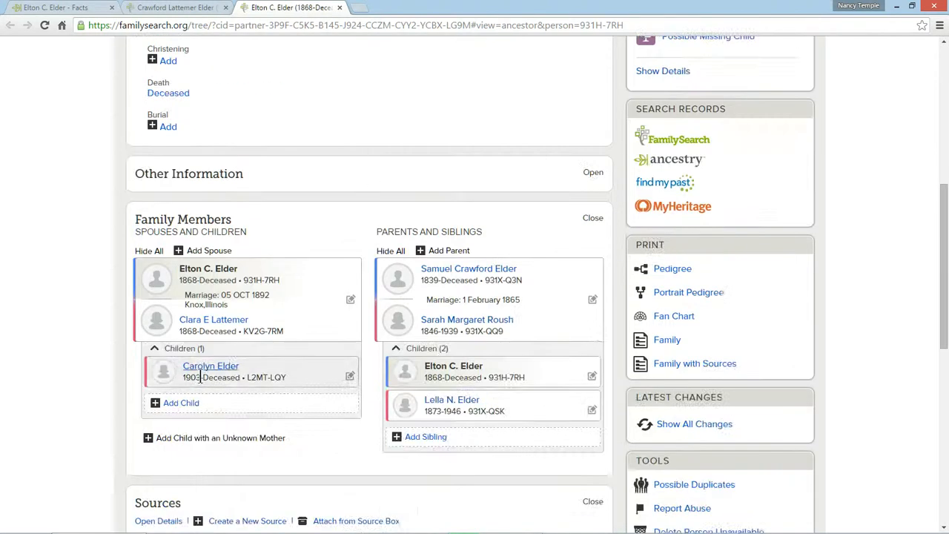
pyautogui.click(190, 411)
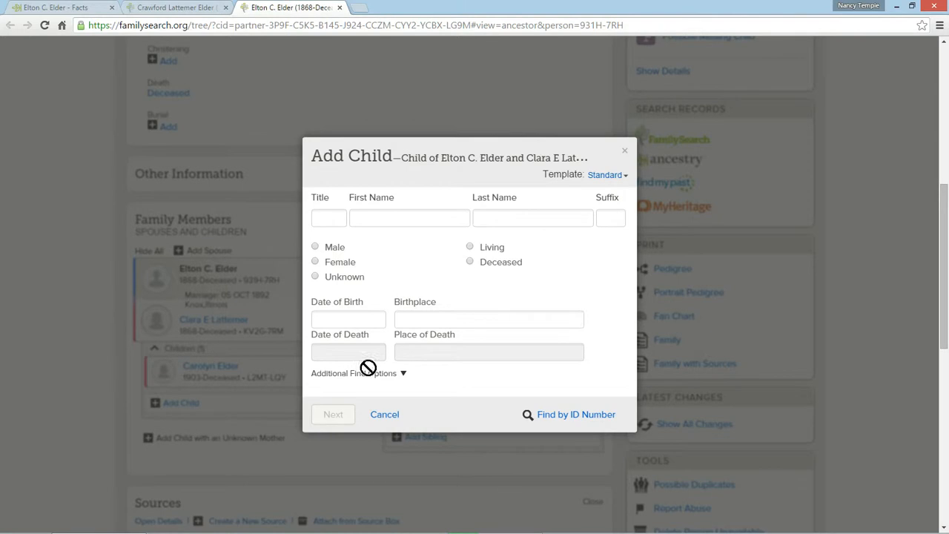
pyautogui.click(575, 419)
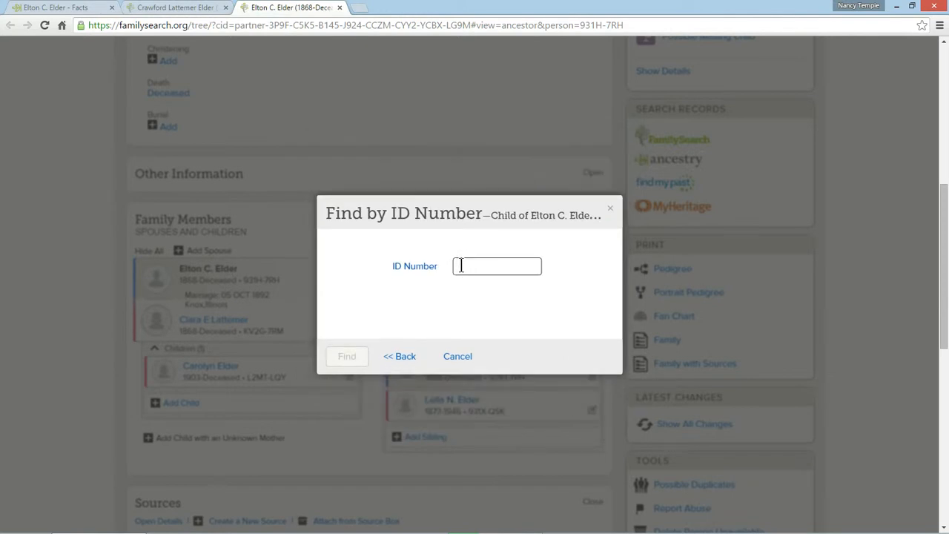
pyautogui.rightClick(460, 266)
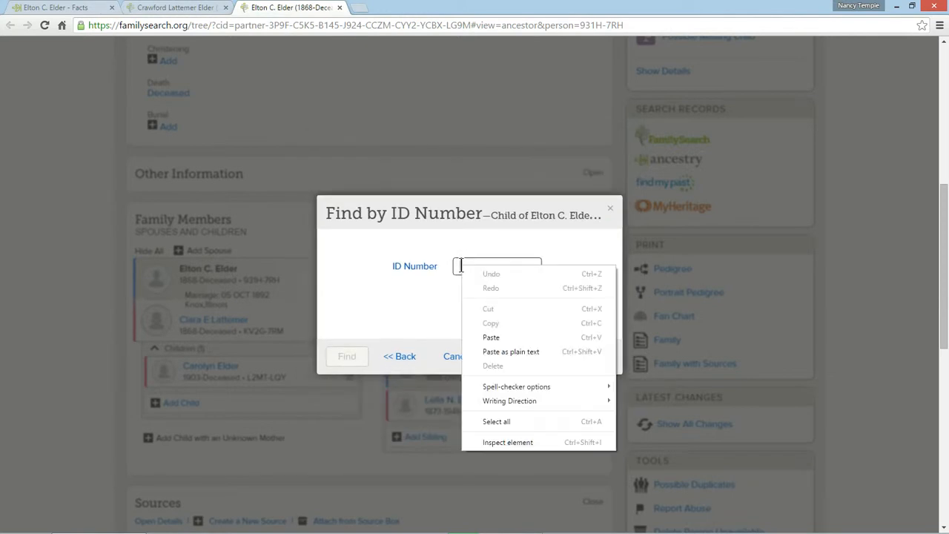
pyautogui.click(491, 338)
pyautogui.click(353, 358)
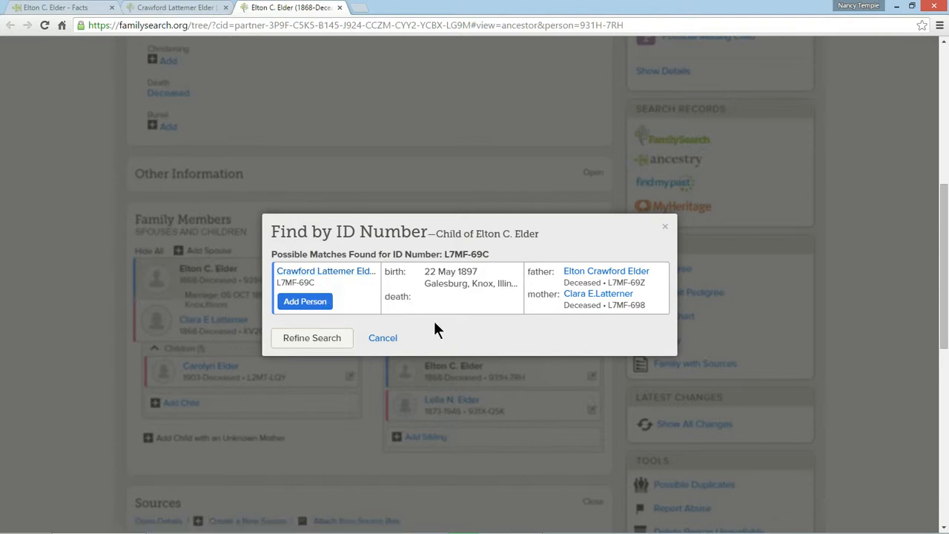
pyautogui.click(307, 302)
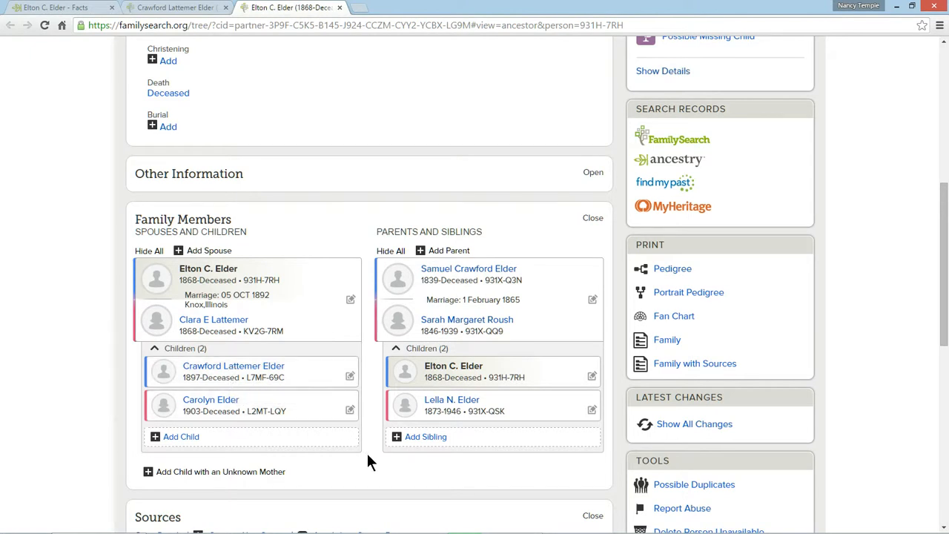
# Step: Edit the father's name in Vital Information, replacing the middle initial with his full middle name
pyautogui.scroll(4, 270, 258)
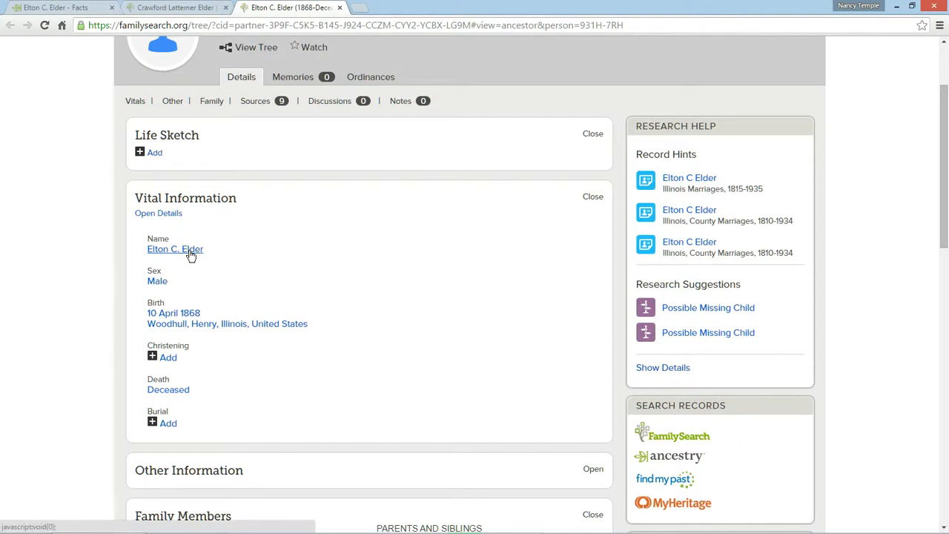
pyautogui.click(329, 255)
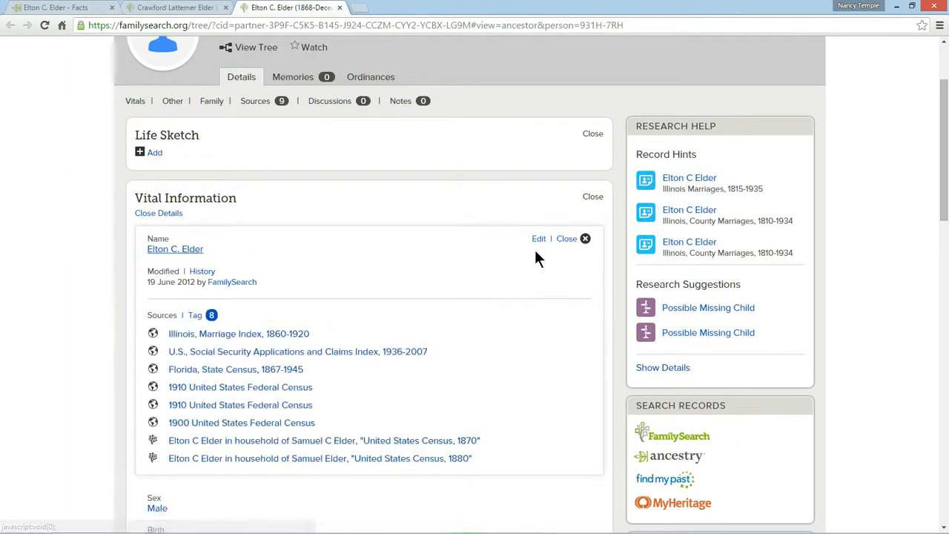
pyautogui.click(539, 240)
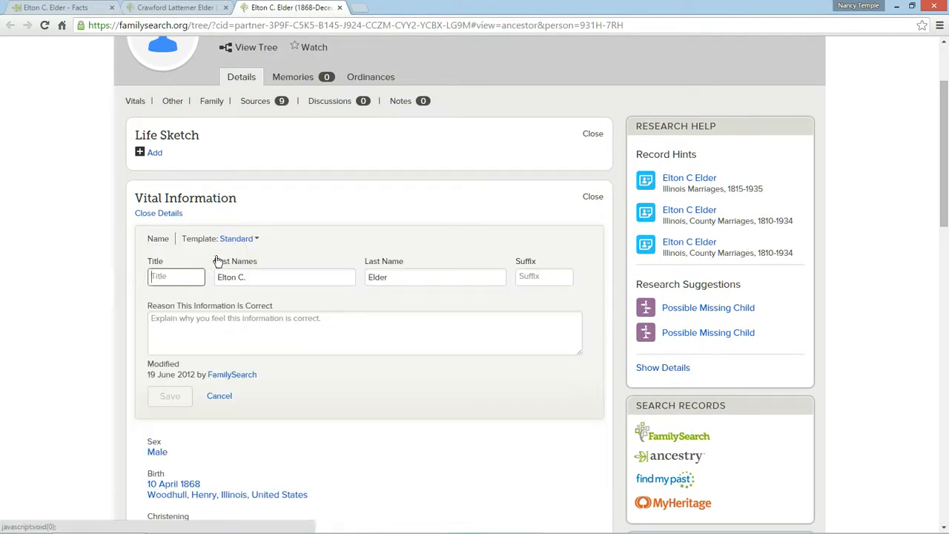
pyautogui.click(300, 278)
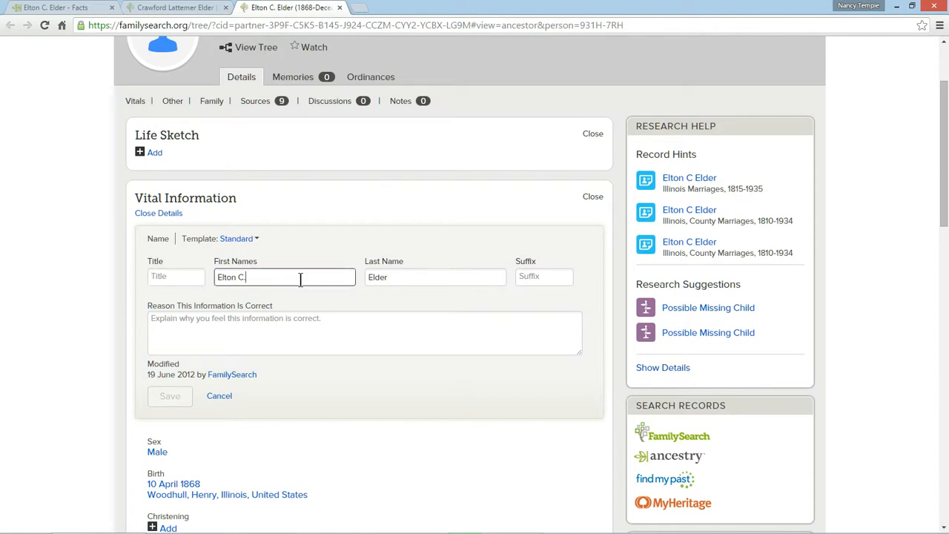
pyautogui.press('BackSpace')
pyautogui.write('rawford')
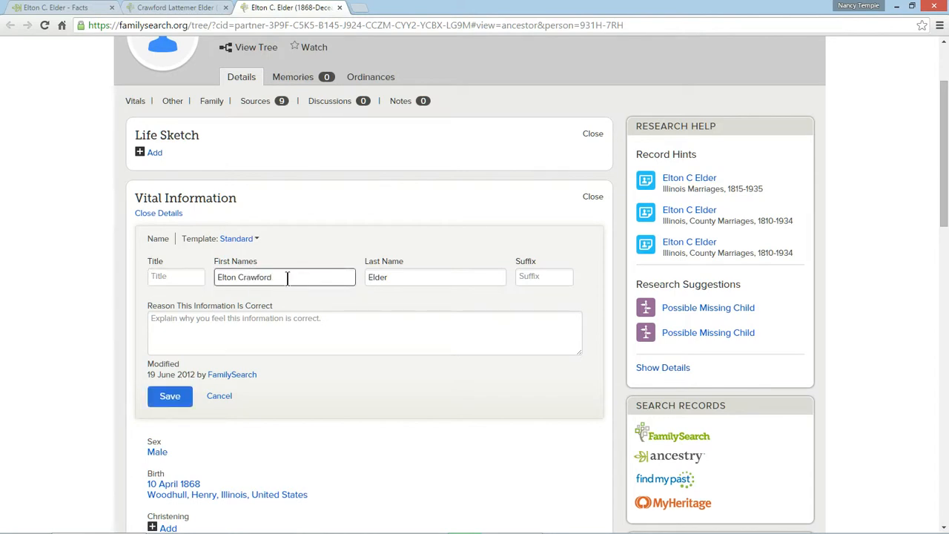
# Step: Give "from child's birth record" as the reason for the name change, save it and close the name details
pyautogui.click(159, 330)
pyautogui.write('from')
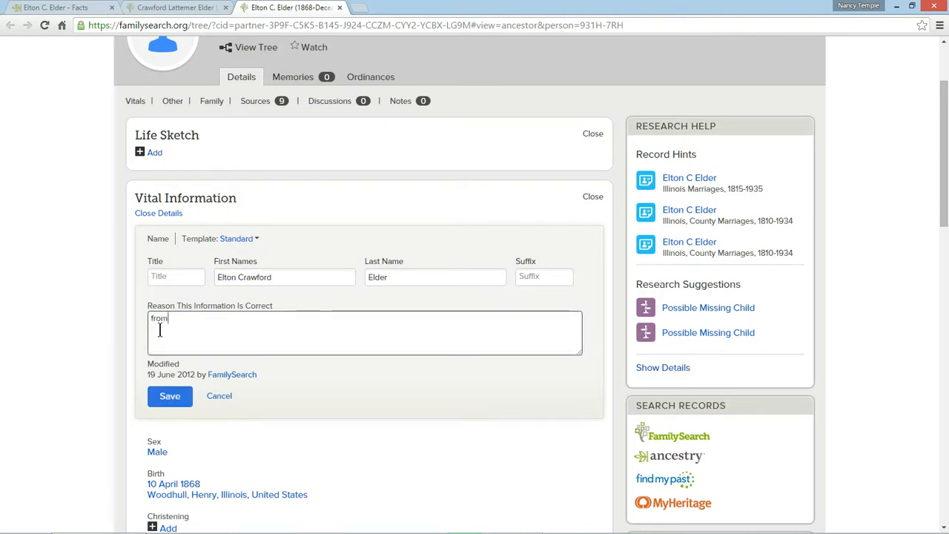
pyautogui.write(" child's birth record")
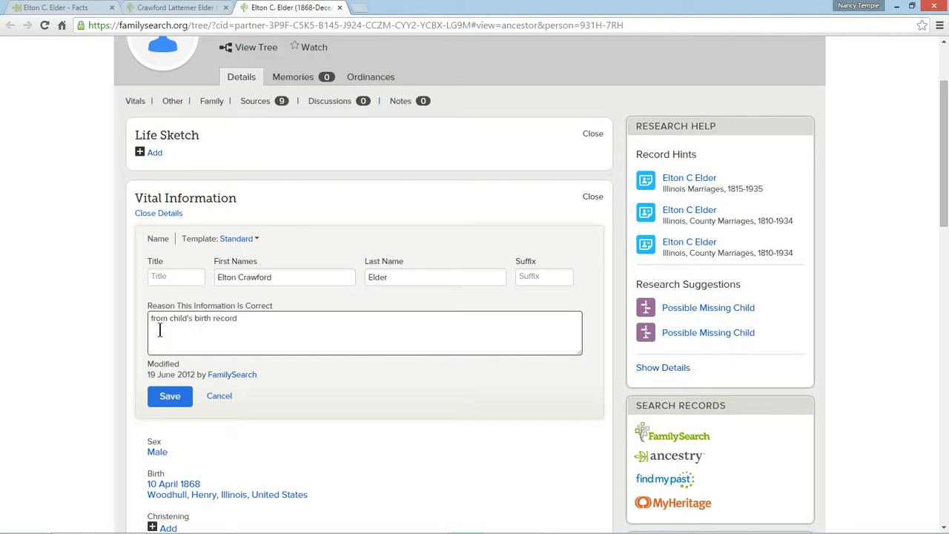
pyautogui.click(172, 395)
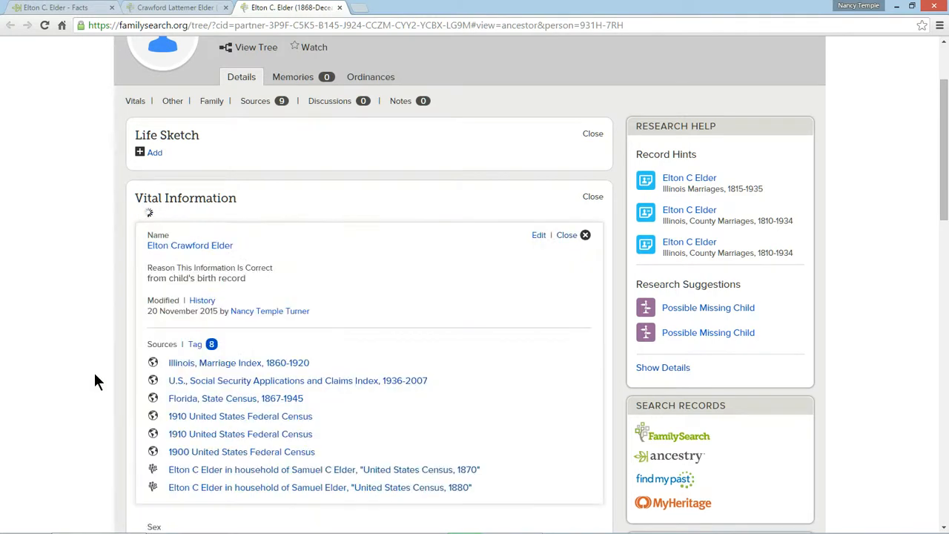
pyautogui.click(567, 236)
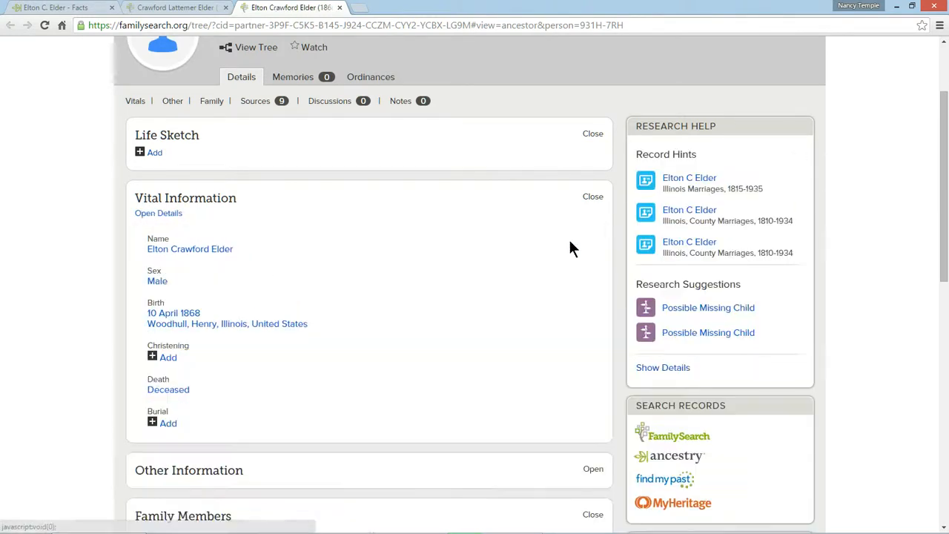
# Step: Open the person page of the son born in 1897 from the father's list of children
pyautogui.scroll(-5, 318, 318)
pyautogui.scroll(-1, 307, 323)
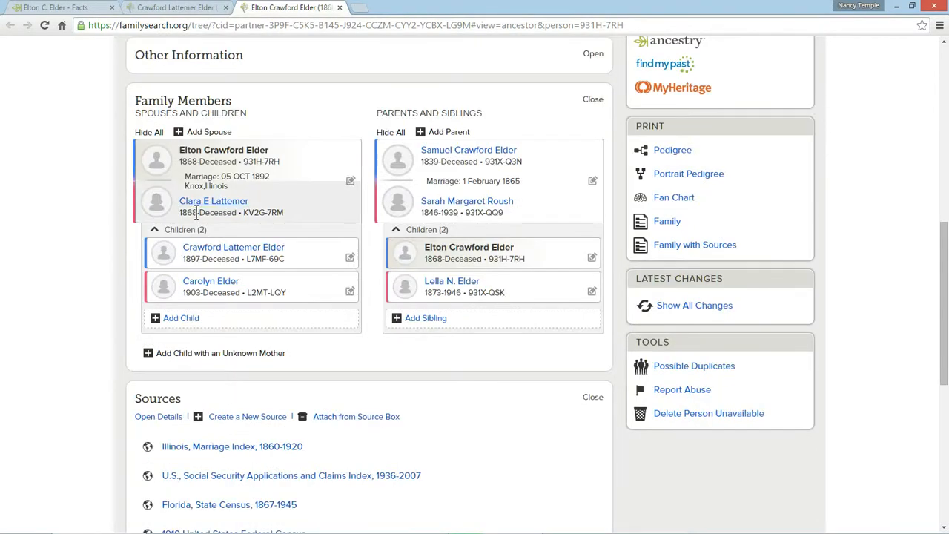
pyautogui.click(238, 252)
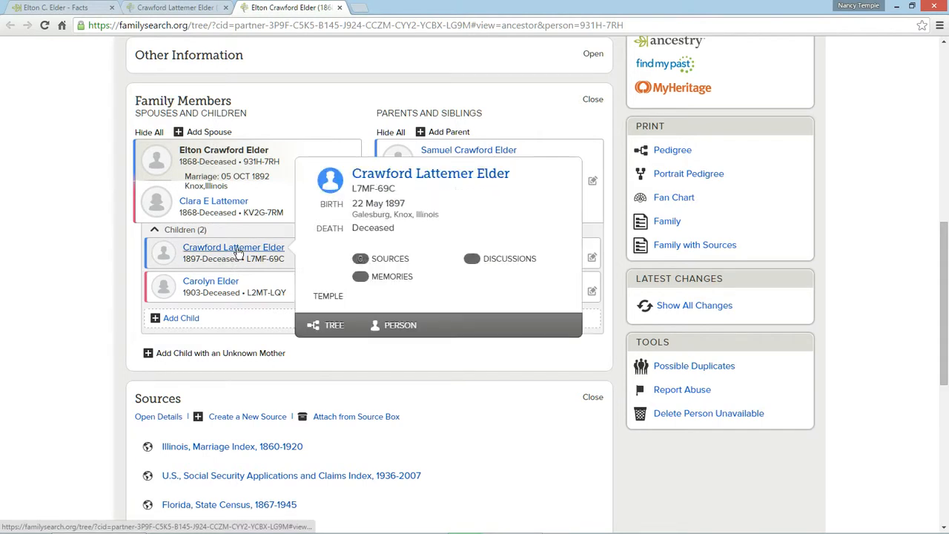
pyautogui.click(399, 326)
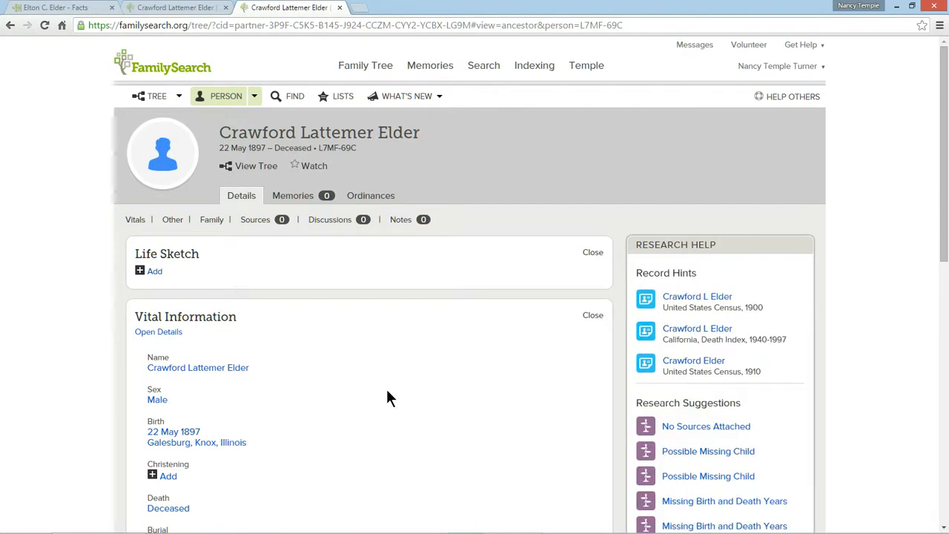
# Step: Expand the children of the son's second parent couple and compare the two couples listed as his parents
pyautogui.scroll(-2, 384, 396)
pyautogui.scroll(-5, 349, 382)
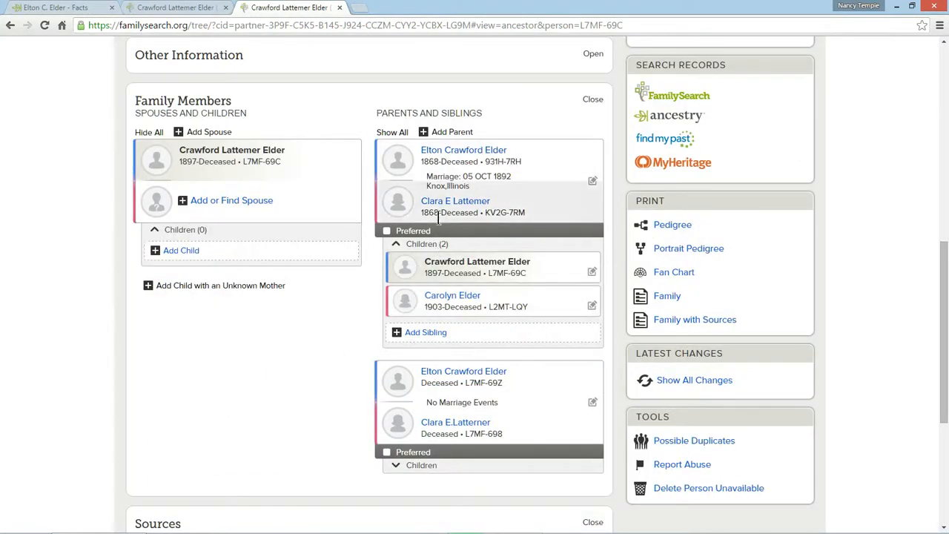
pyautogui.click(398, 470)
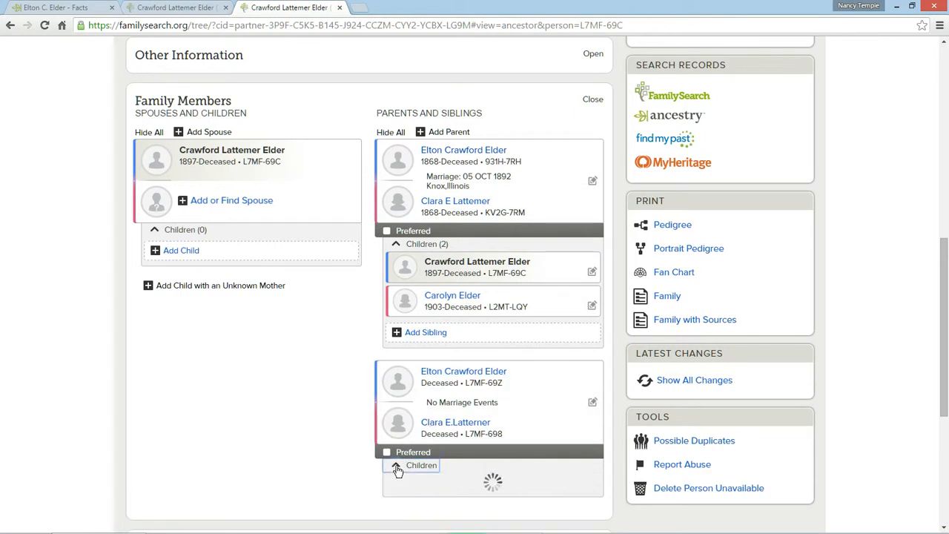
pyautogui.scroll(-1, 337, 461)
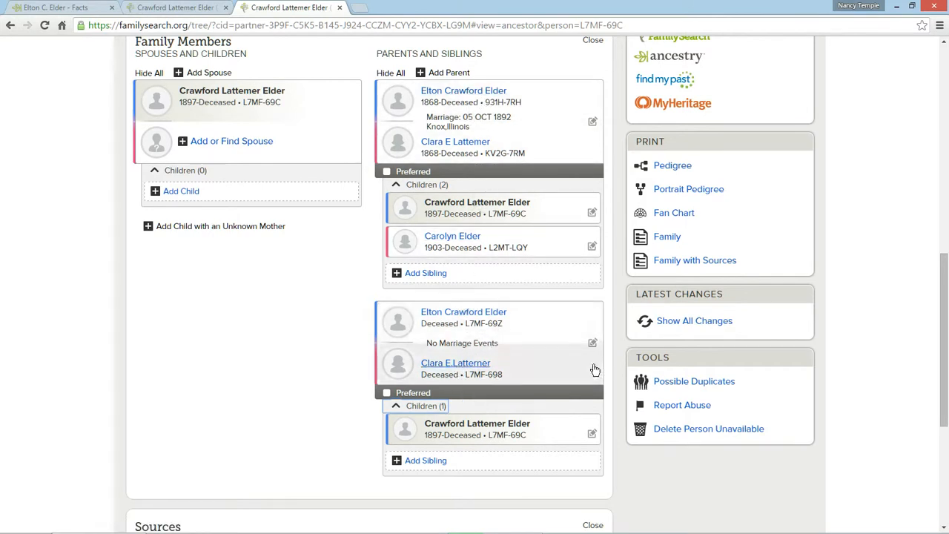
# Step: Copy the ID of the father in the second parent couple and open the person page of the father born in 1868
pyautogui.doubleClick(483, 324)
pyautogui.rightClick(483, 324)
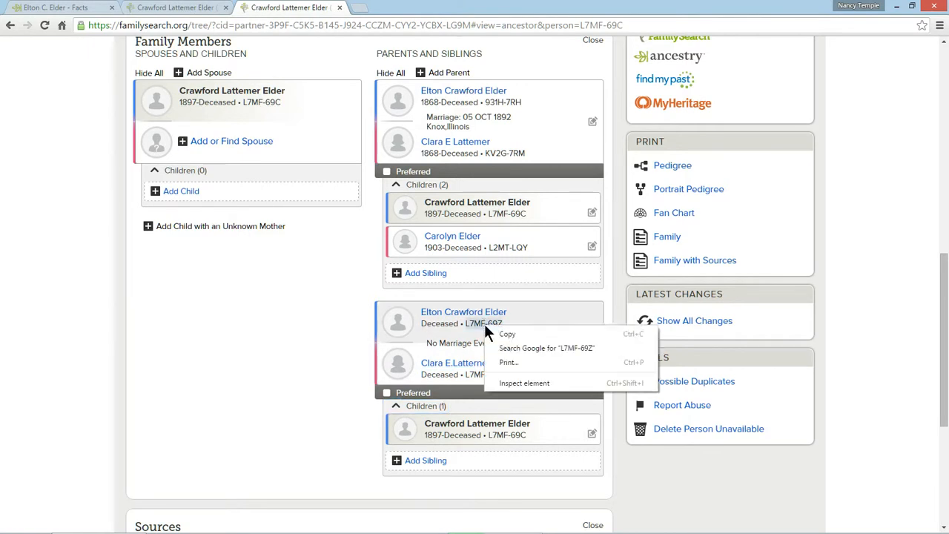
pyautogui.click(504, 334)
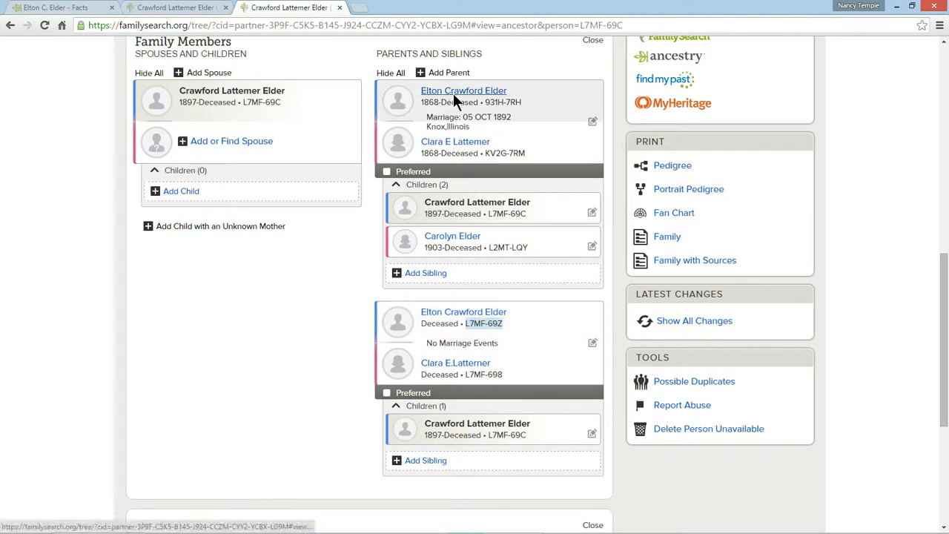
pyautogui.moveTo(455, 98)
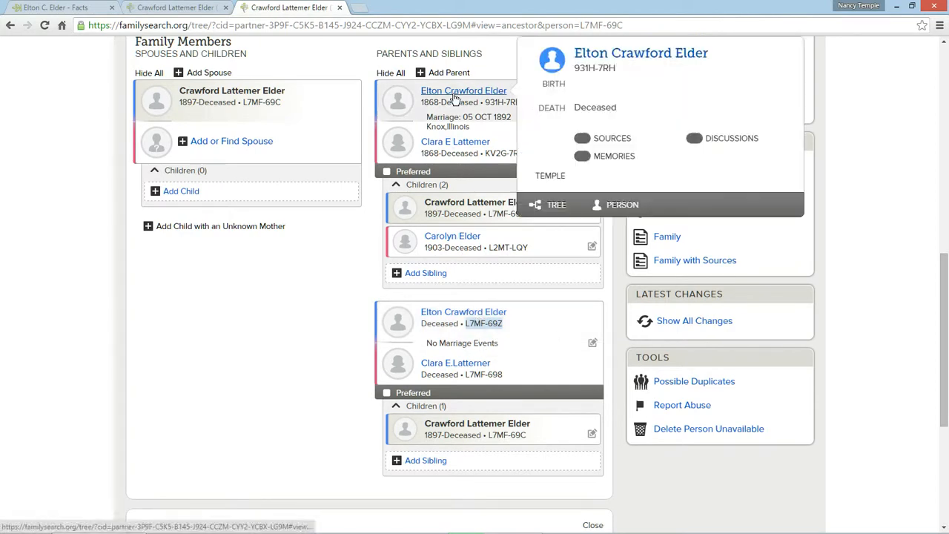
pyautogui.click(619, 207)
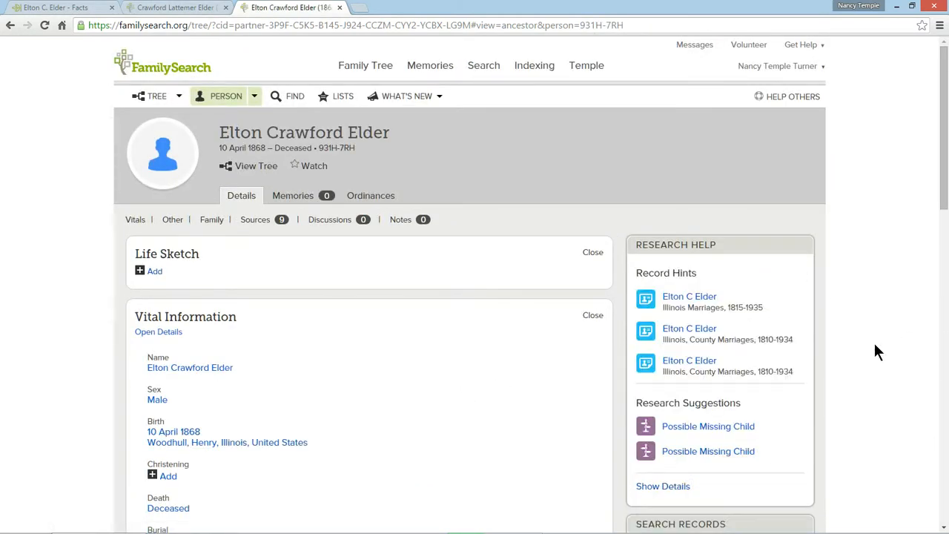
# Step: Start a merge by ID from the father's possible duplicates, using the copied ID as the possible duplicate
pyautogui.scroll(-5, 880, 351)
pyautogui.scroll(-2, 876, 344)
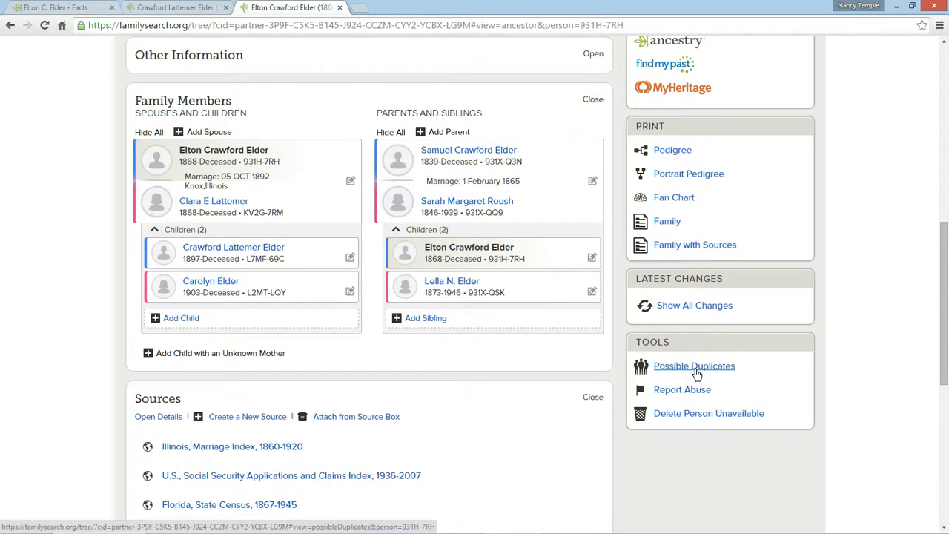
pyautogui.click(697, 371)
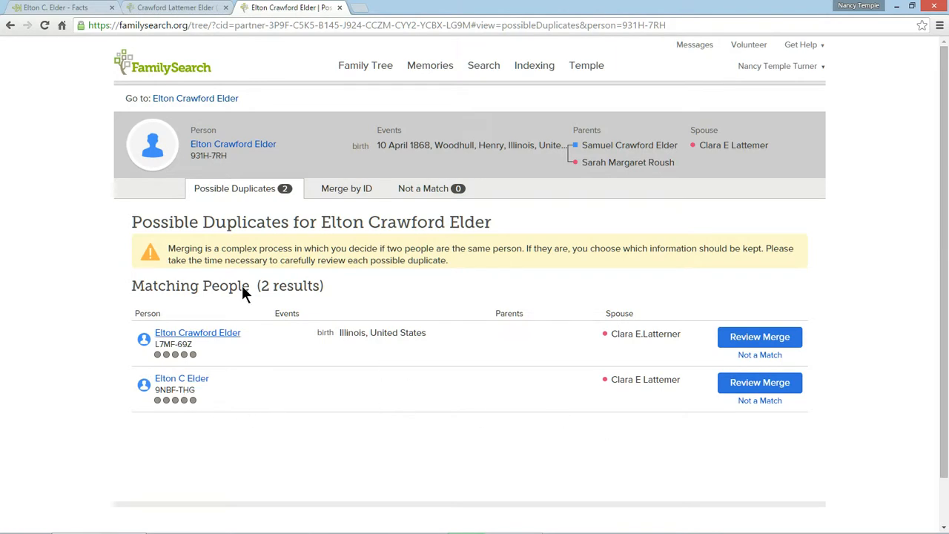
pyautogui.click(359, 193)
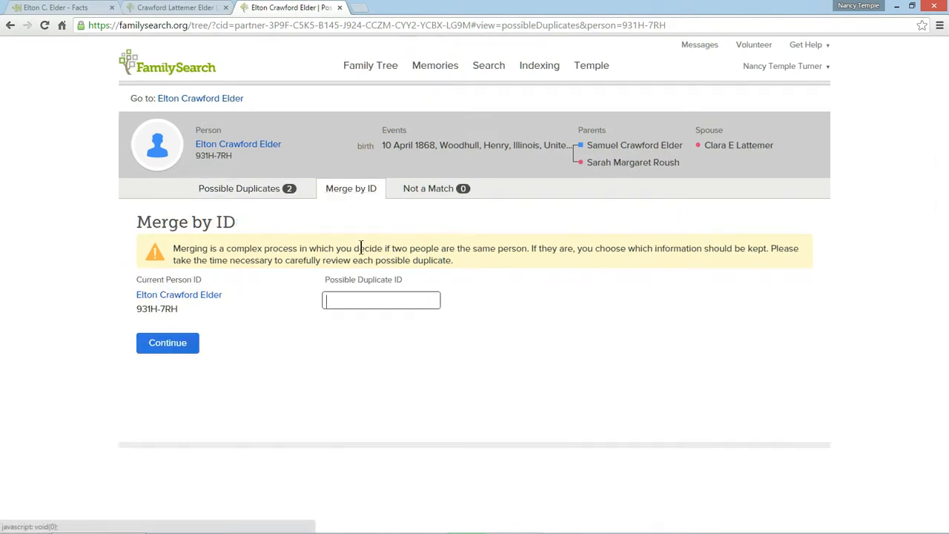
pyautogui.rightClick(332, 298)
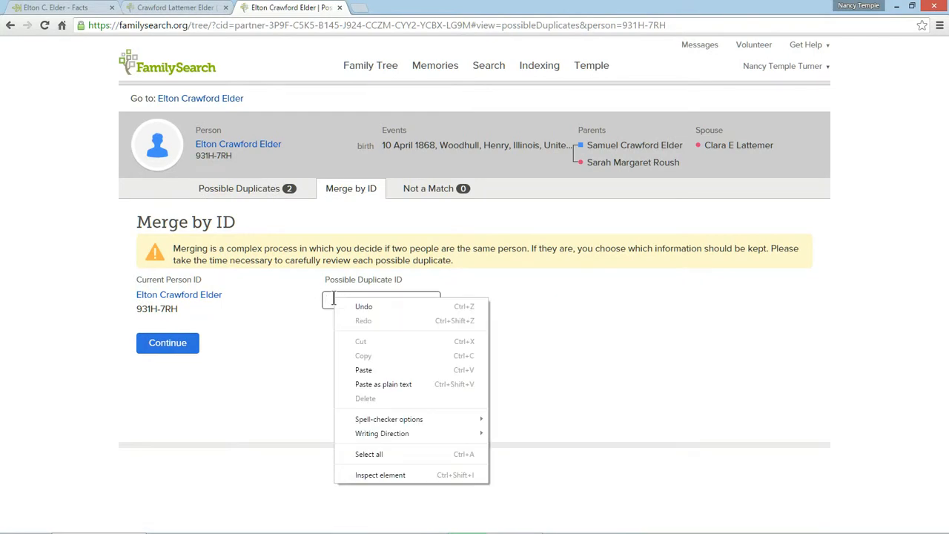
pyautogui.click(390, 365)
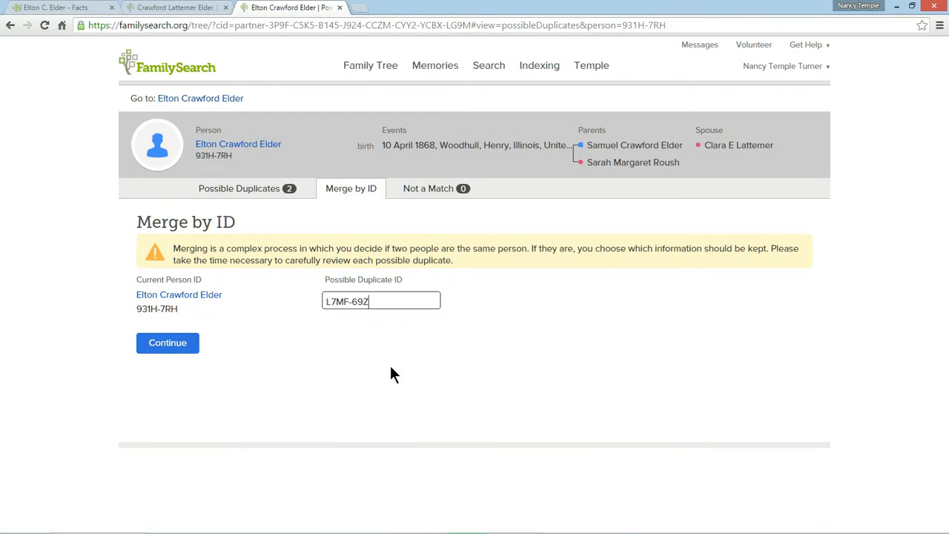
pyautogui.click(166, 348)
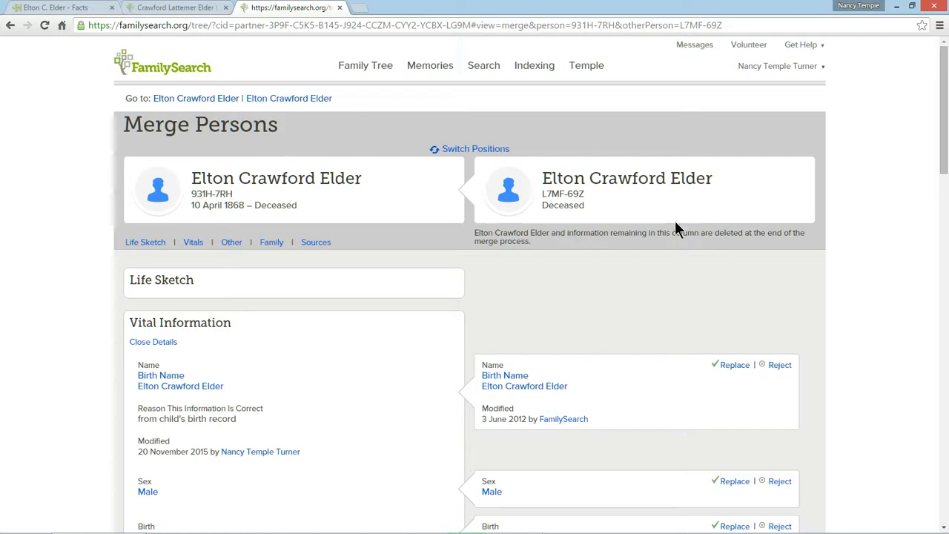
# Step: Compare the vital details of both records and add the duplicate's spouse and child to the surviving father's record
pyautogui.scroll(-2, 675, 222)
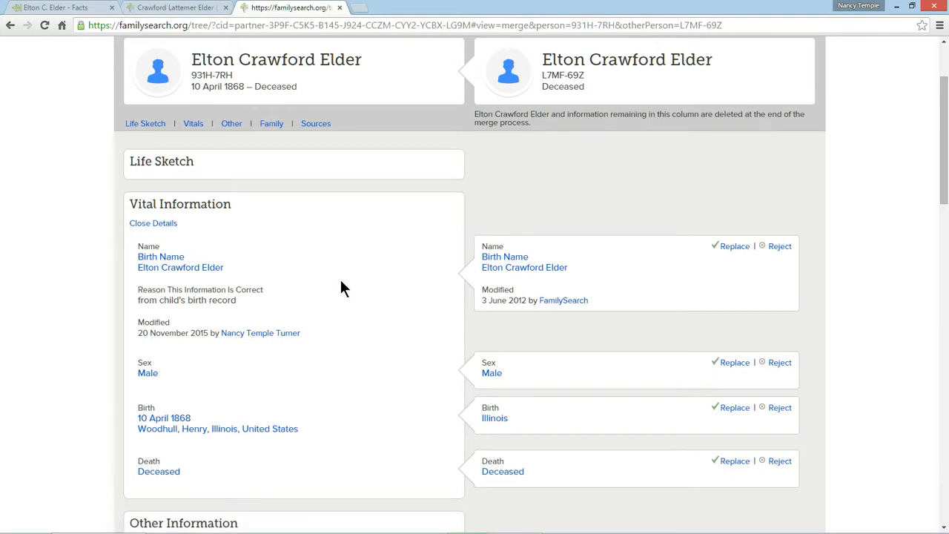
pyautogui.scroll(-2, 341, 291)
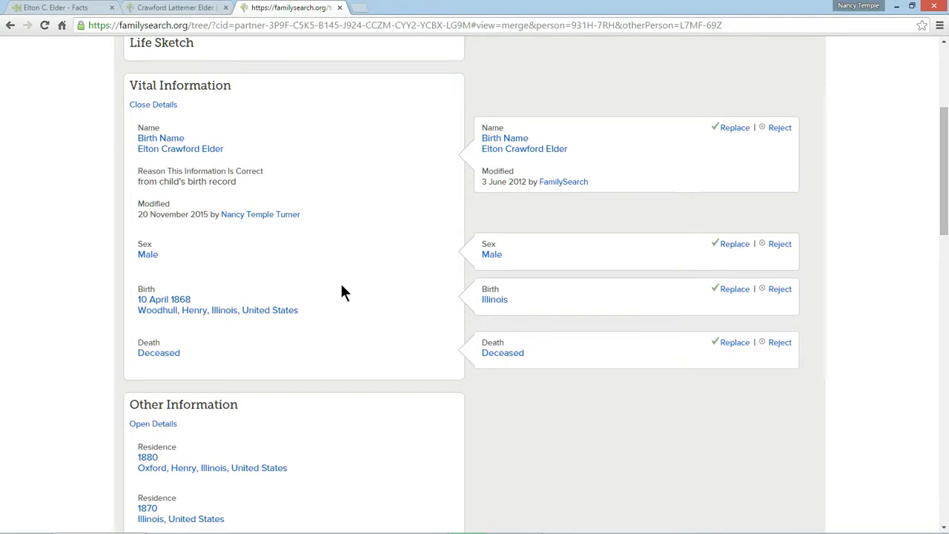
pyautogui.scroll(-7, 341, 291)
pyautogui.scroll(8, 341, 291)
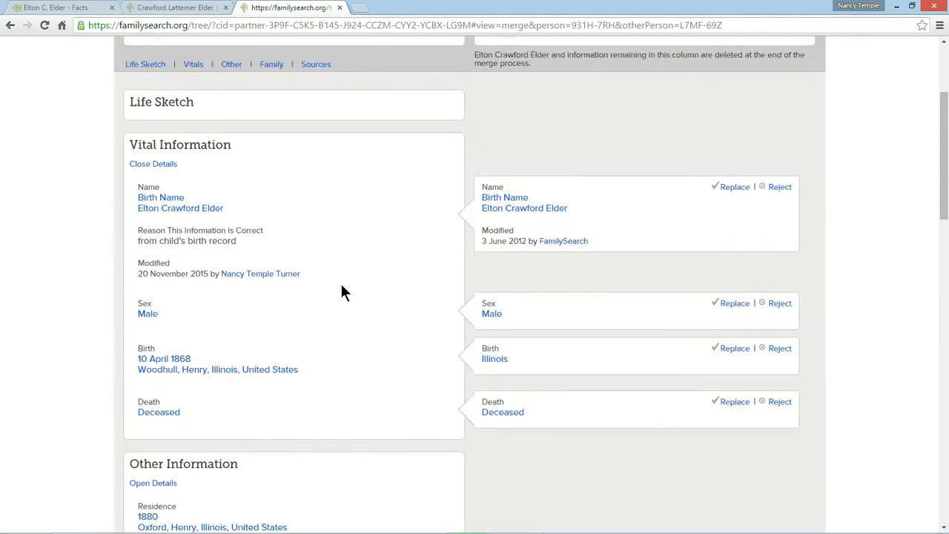
pyautogui.scroll(1, 342, 291)
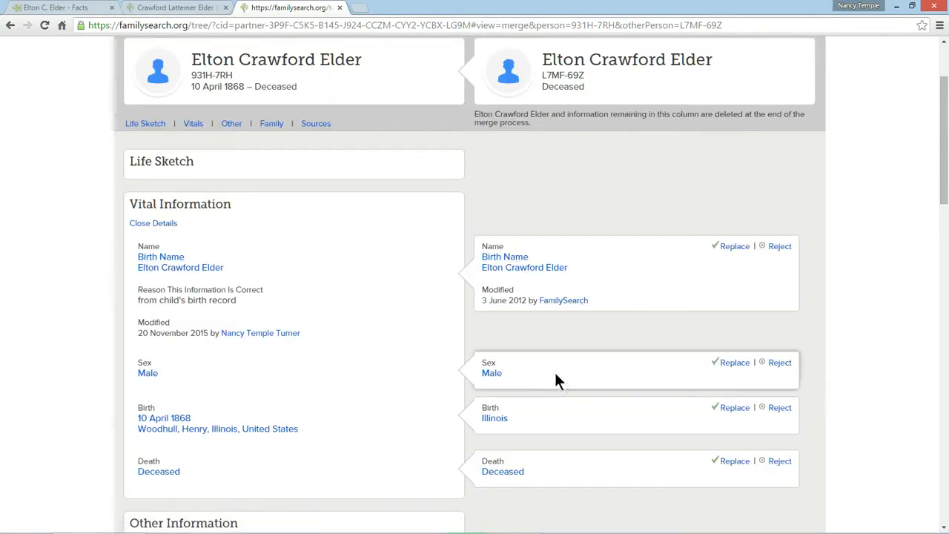
pyautogui.scroll(-3, 415, 285)
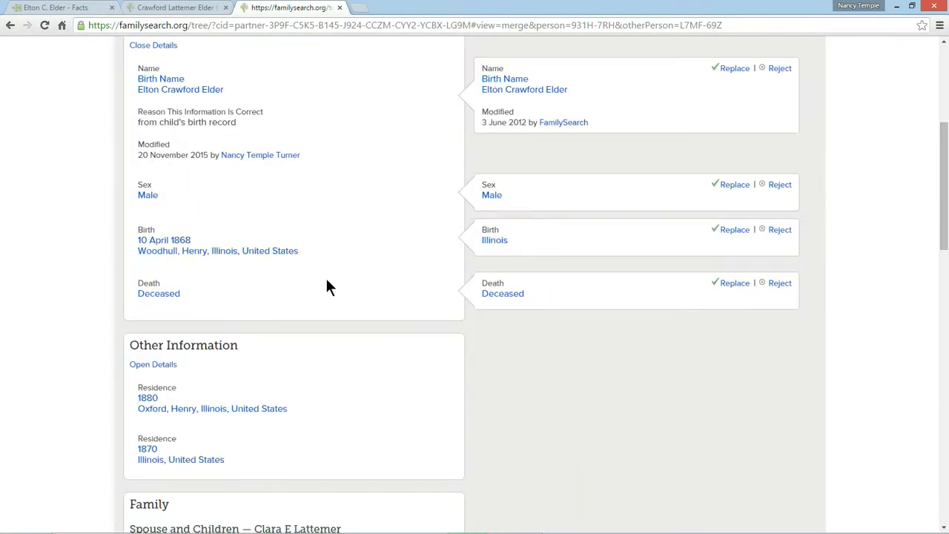
pyautogui.scroll(-10, 326, 286)
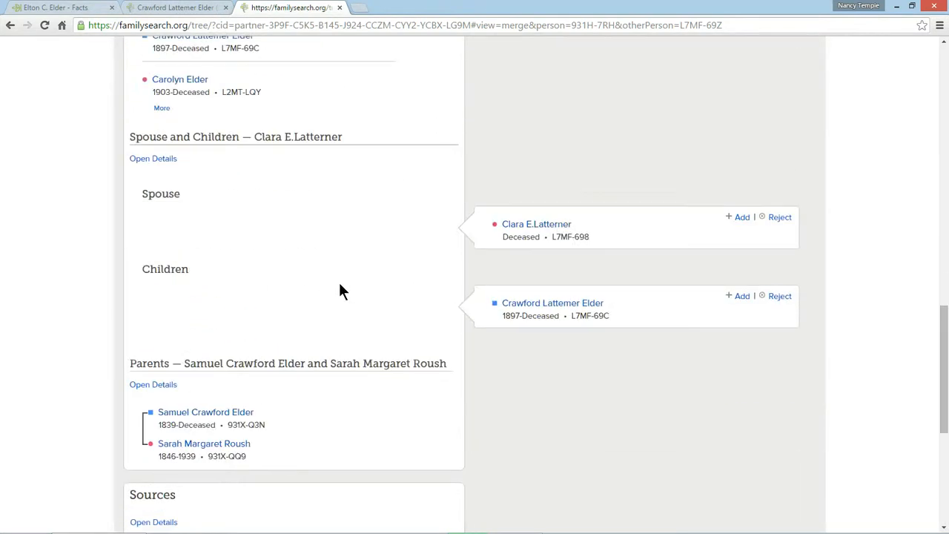
pyautogui.click(741, 217)
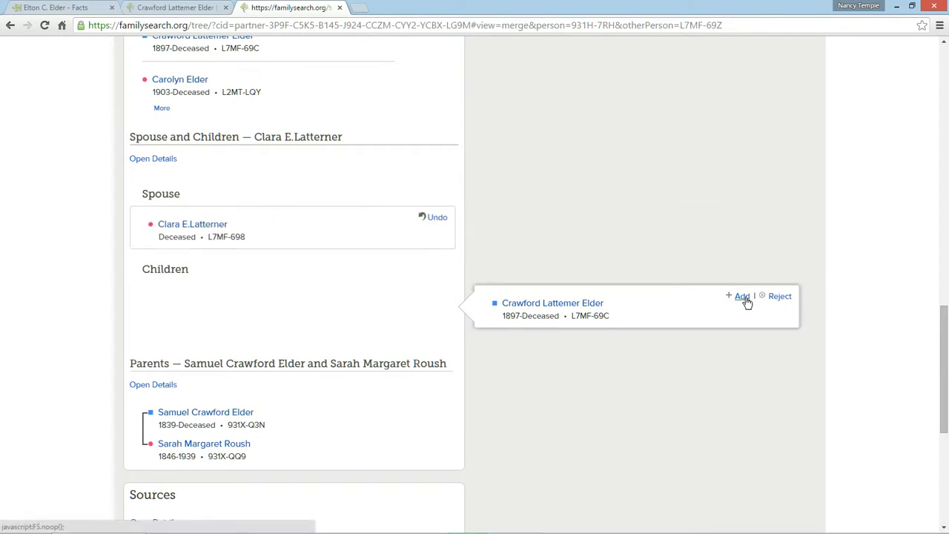
pyautogui.click(743, 298)
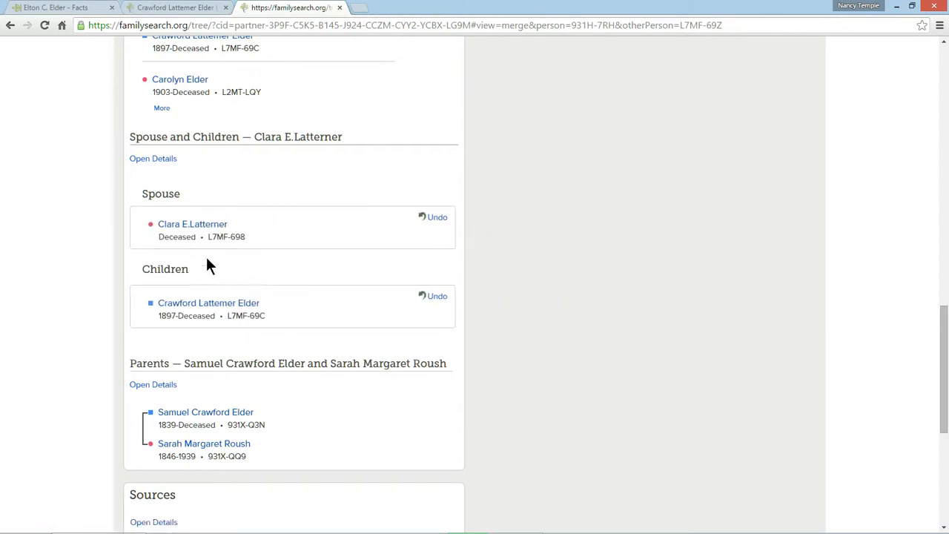
# Step: Check the combined family and sources, continue the merge and complete it with the reason "duplicate records"
pyautogui.scroll(2, 236, 257)
pyautogui.scroll(2, 231, 165)
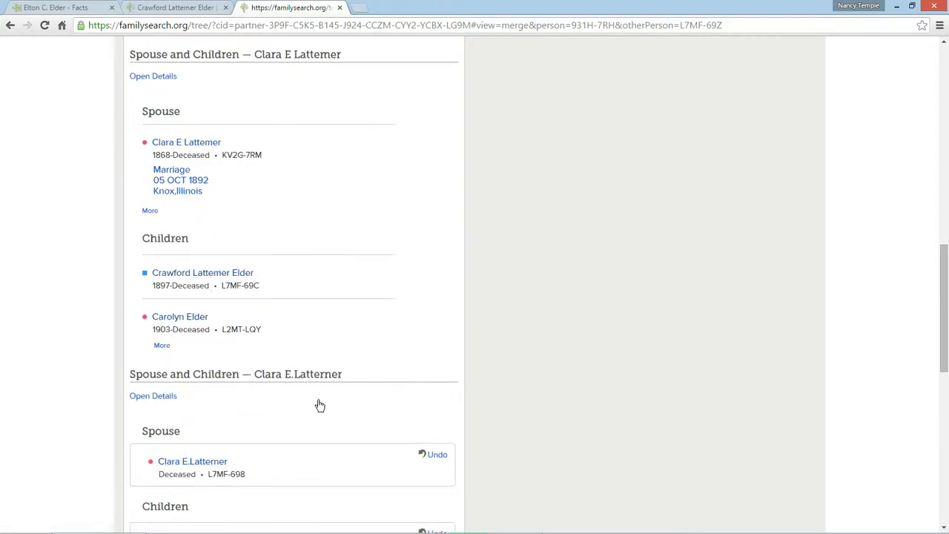
pyautogui.scroll(-2, 319, 404)
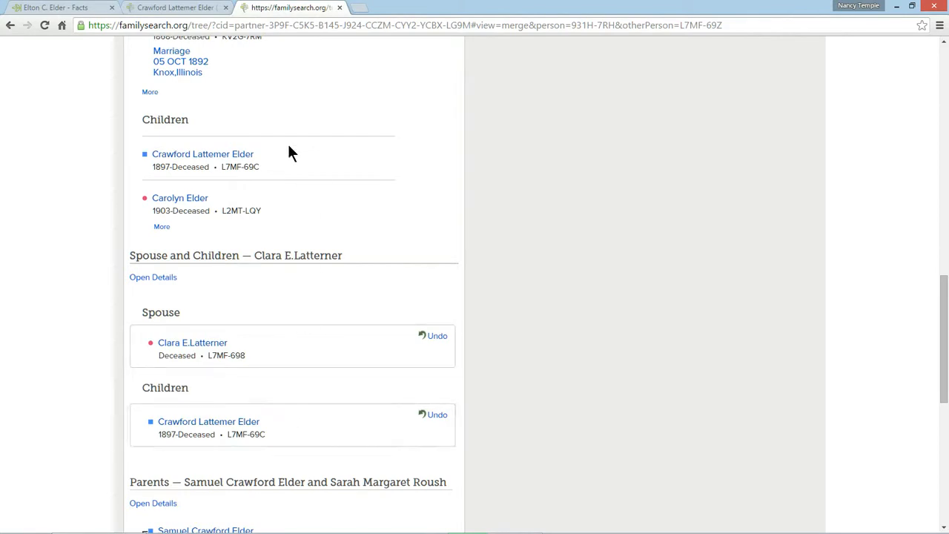
pyautogui.scroll(-5, 318, 264)
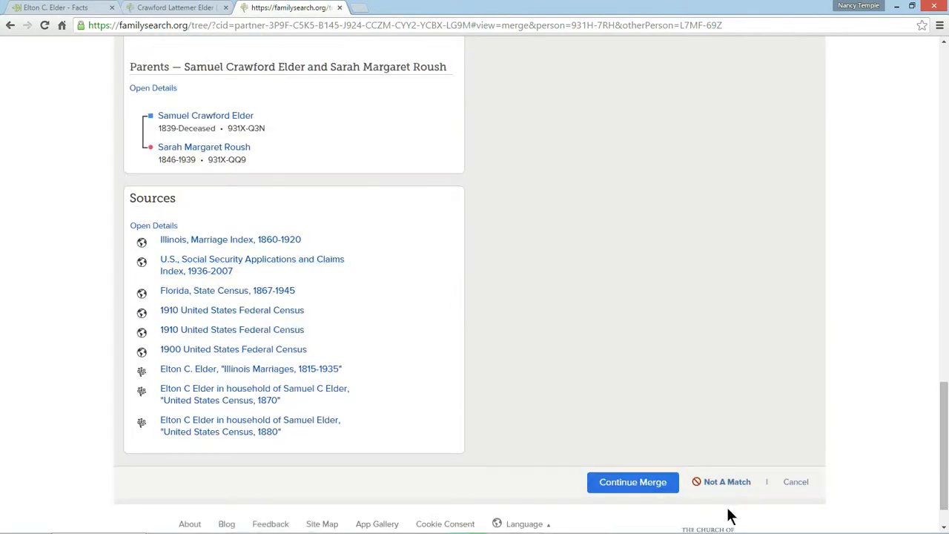
pyautogui.scroll(-2, 607, 303)
pyautogui.click(632, 438)
pyautogui.click(531, 310)
pyautogui.write('duplicate records')
pyautogui.click(535, 364)
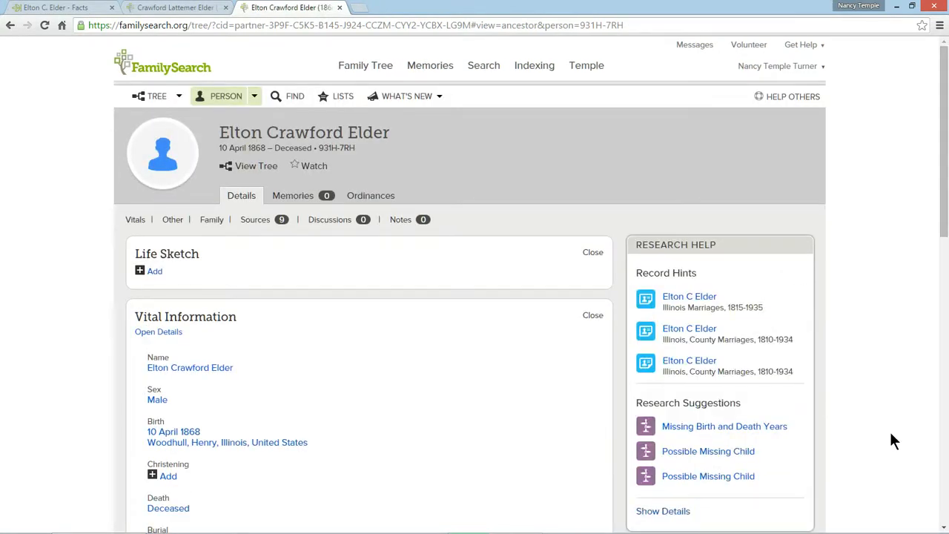
# Step: Look up the father's possible duplicates again and open the merge review for the remaining match
pyautogui.scroll(-5, 892, 440)
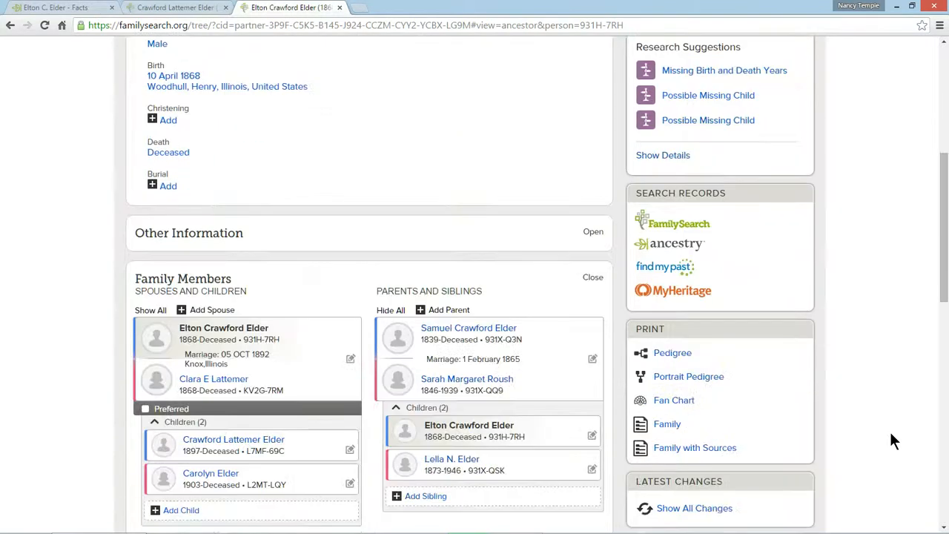
pyautogui.scroll(-3, 871, 430)
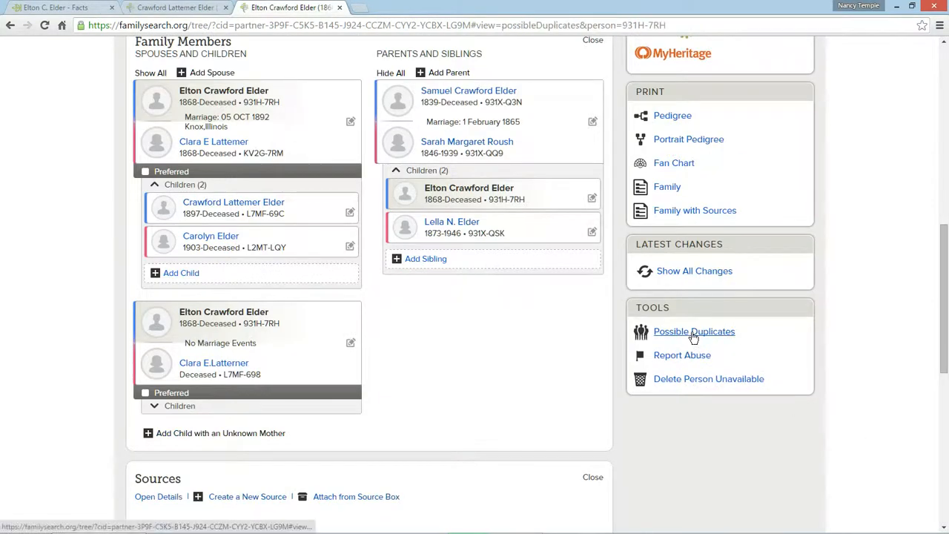
pyautogui.click(719, 333)
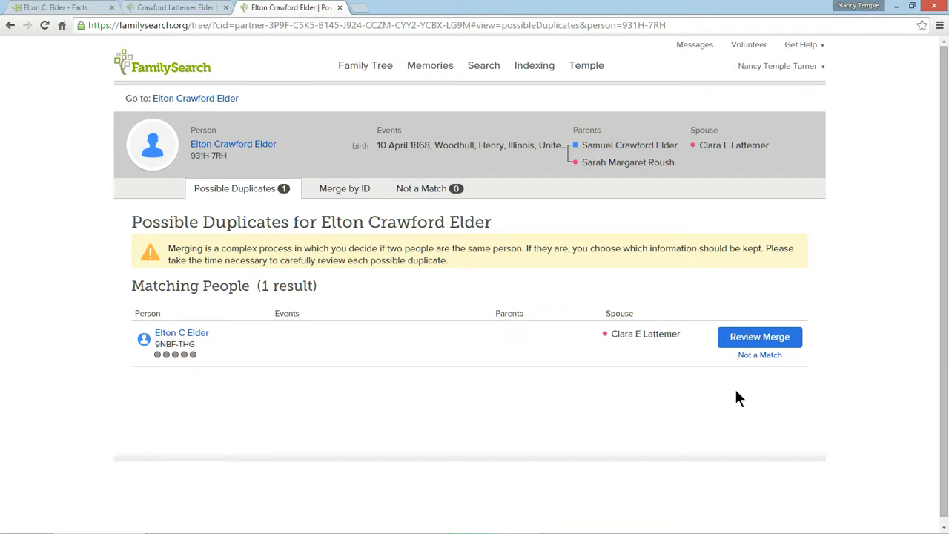
pyautogui.click(751, 341)
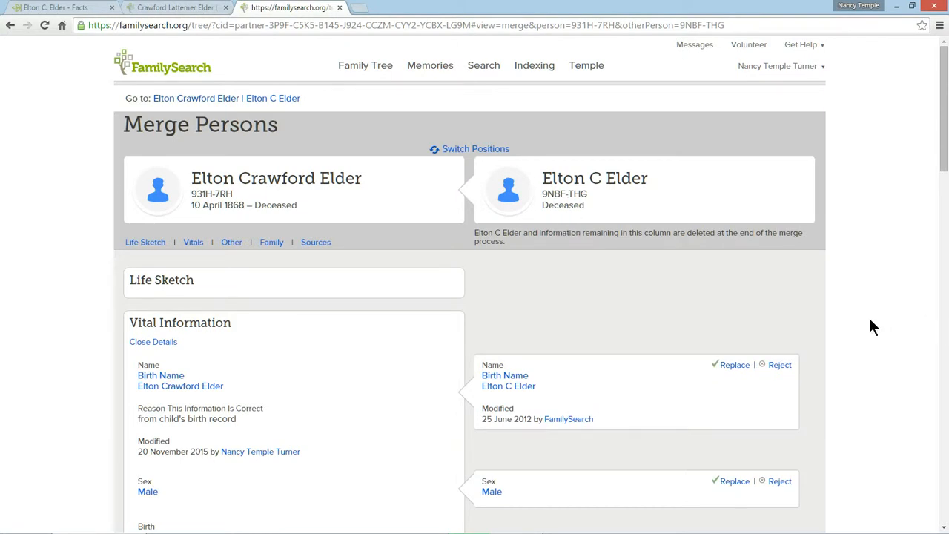
# Step: Compare the vital and marriage details of both records and complete the merge without replacing any of them
pyautogui.scroll(-3, 872, 319)
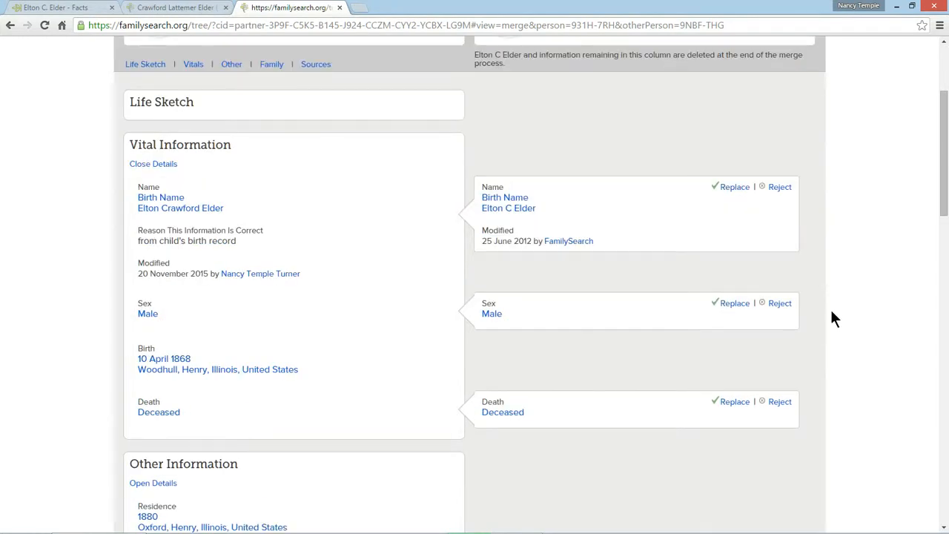
pyautogui.scroll(-7, 599, 389)
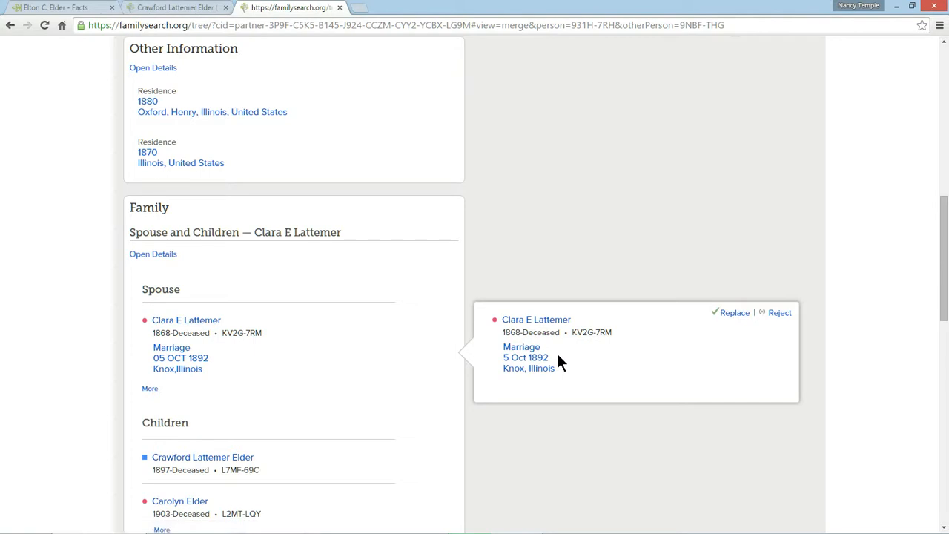
pyautogui.scroll(-2, 695, 367)
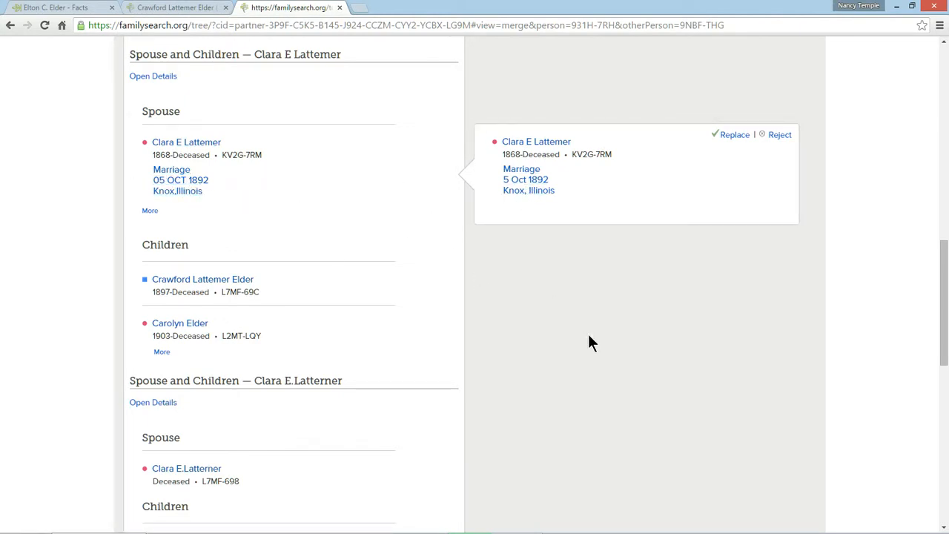
pyautogui.scroll(-3, 593, 342)
pyautogui.scroll(-5, 605, 345)
pyautogui.click(620, 432)
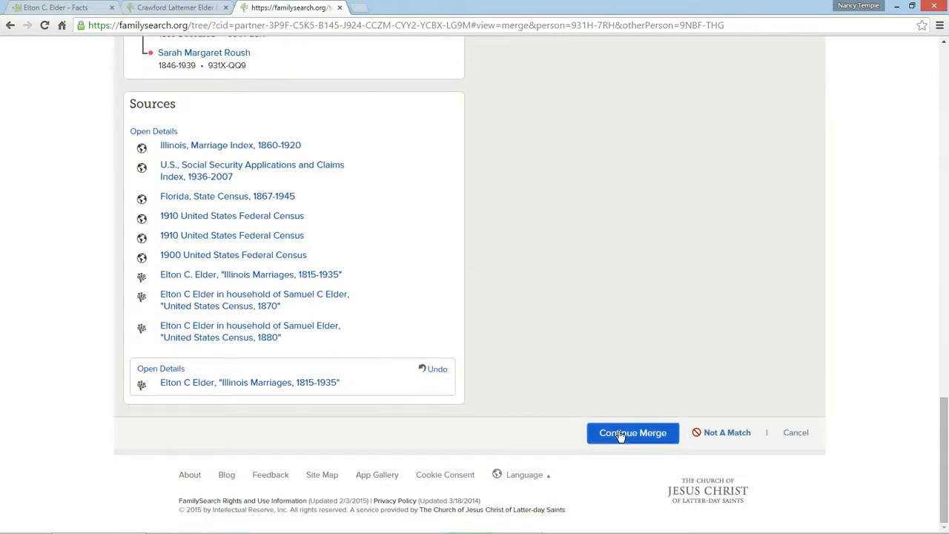
pyautogui.click(521, 364)
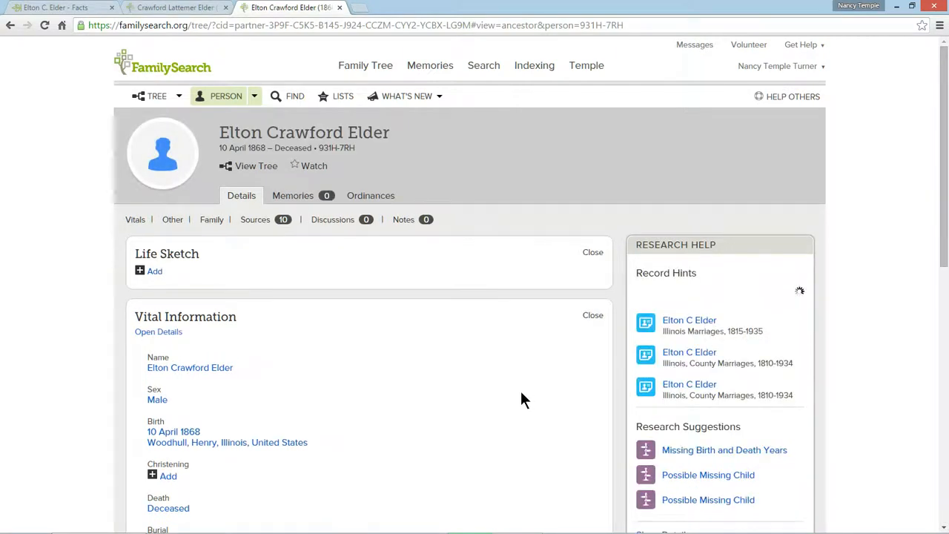
# Step: Check the father once more for possible duplicates and return to the family members on his person page
pyautogui.scroll(-1, 521, 394)
pyautogui.scroll(-4, 520, 400)
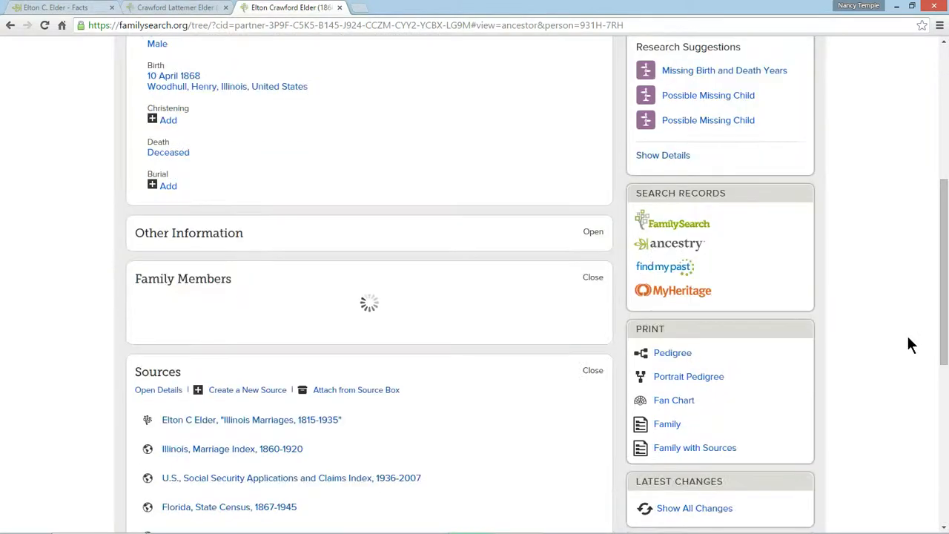
pyautogui.scroll(-3, 908, 335)
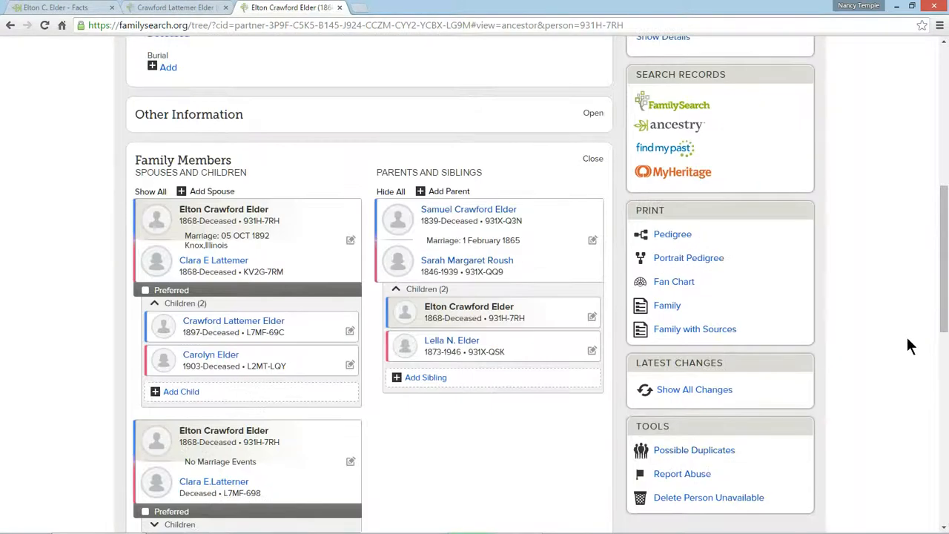
pyautogui.click(698, 389)
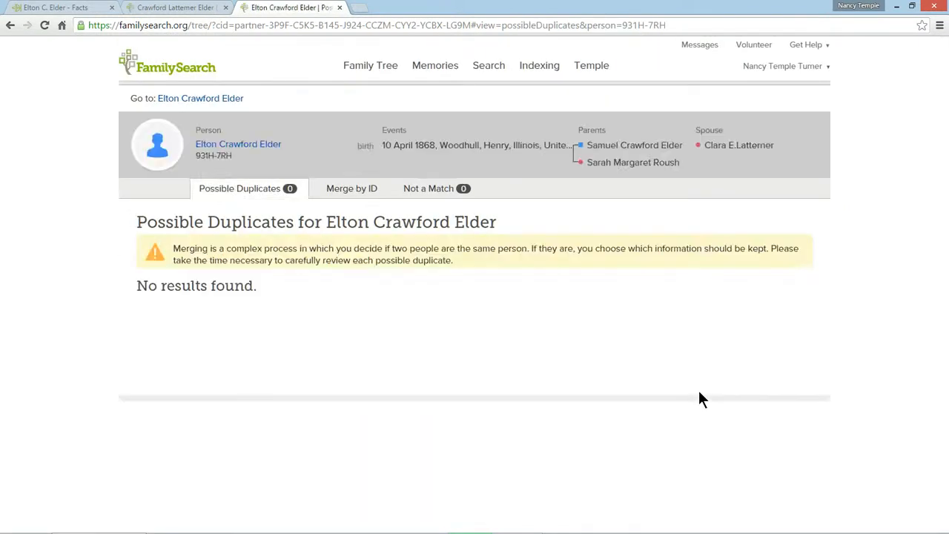
pyautogui.click(203, 99)
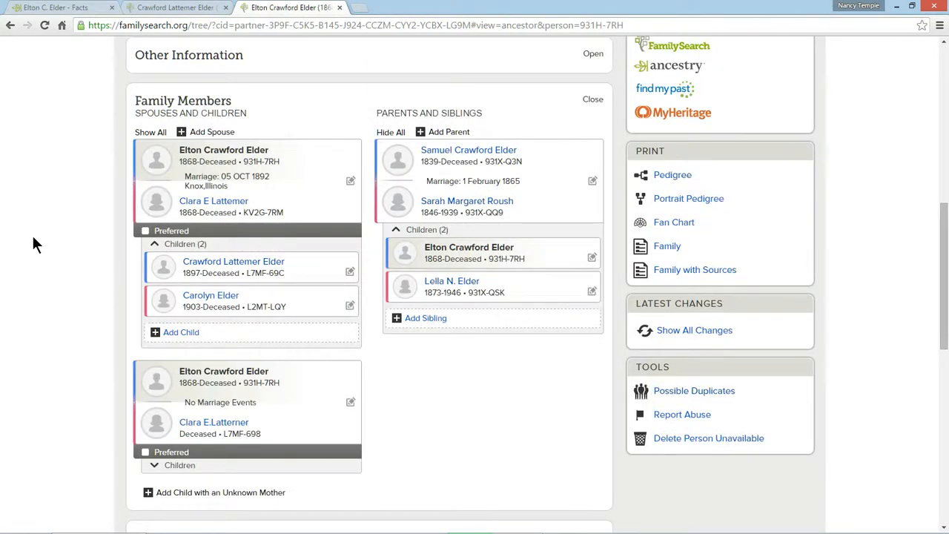
# Step: Show the children of the father's second couple entry without marriage events and copy the duplicate mother's person ID
pyautogui.scroll(-2, 32, 243)
pyautogui.click(151, 346)
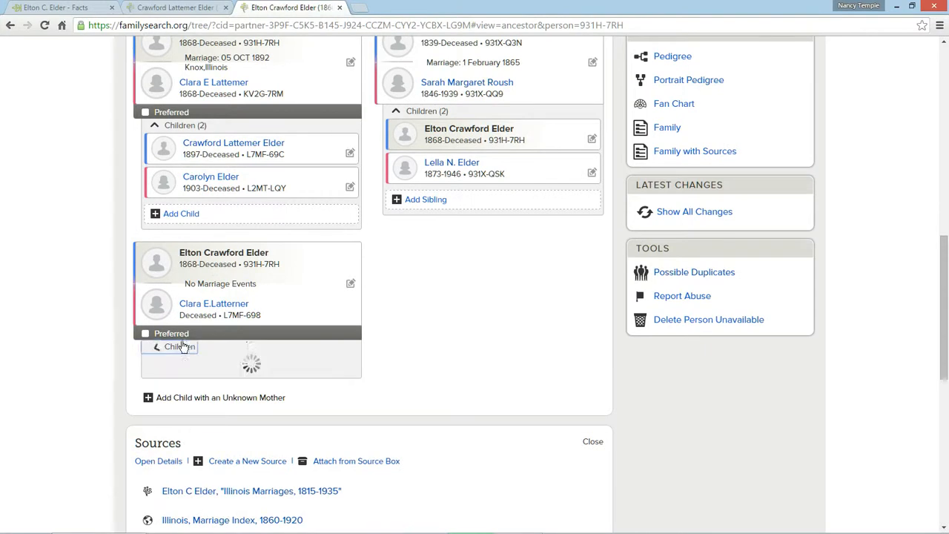
pyautogui.moveTo(223, 315); pyautogui.dragTo(261, 315)
pyautogui.rightClick(242, 317)
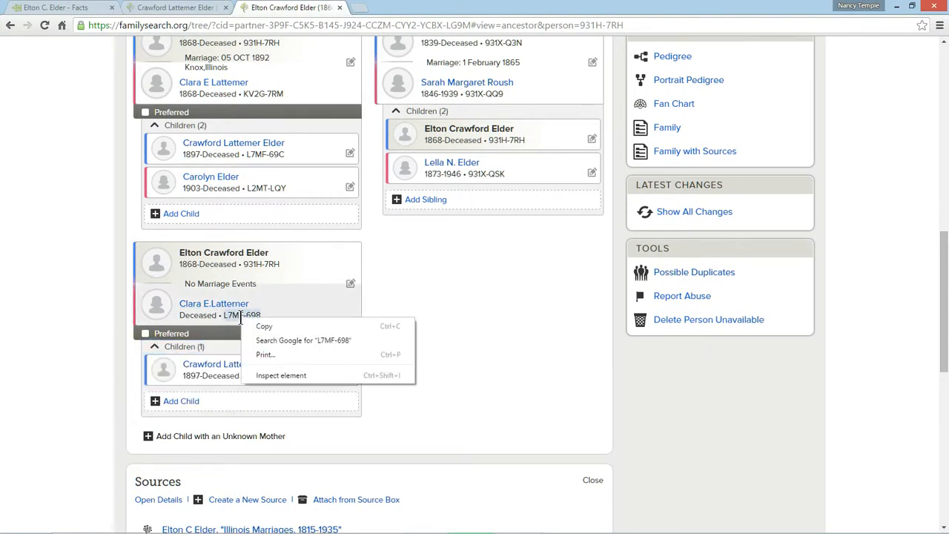
pyautogui.click(261, 328)
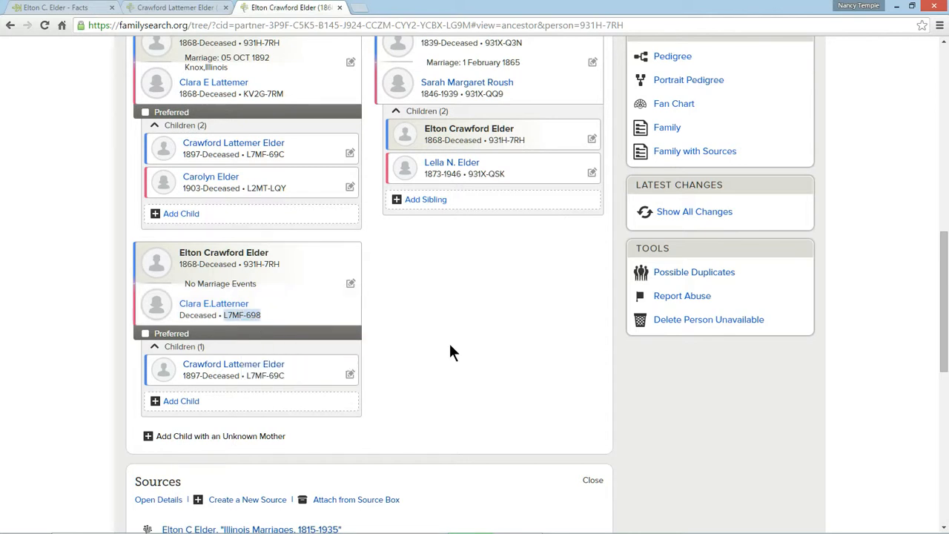
# Step: Open the person page of the mother with the 1892 Knox, Illinois marriage and look up her possible duplicates
pyautogui.scroll(2, 296, 276)
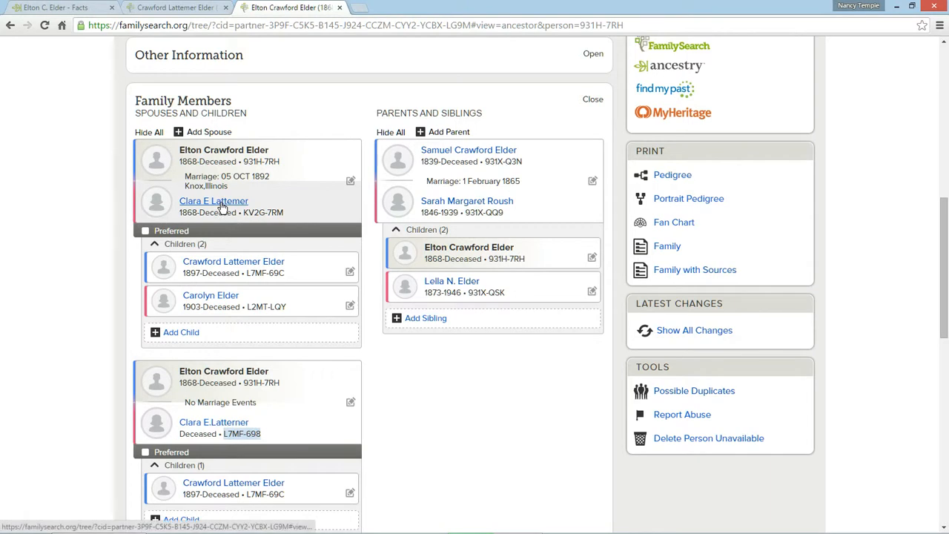
pyautogui.moveTo(221, 208)
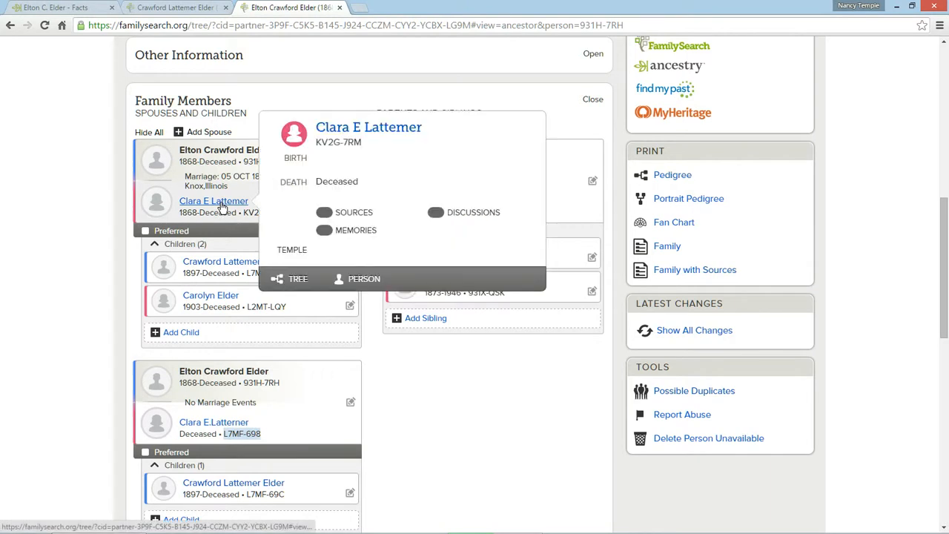
pyautogui.click(362, 279)
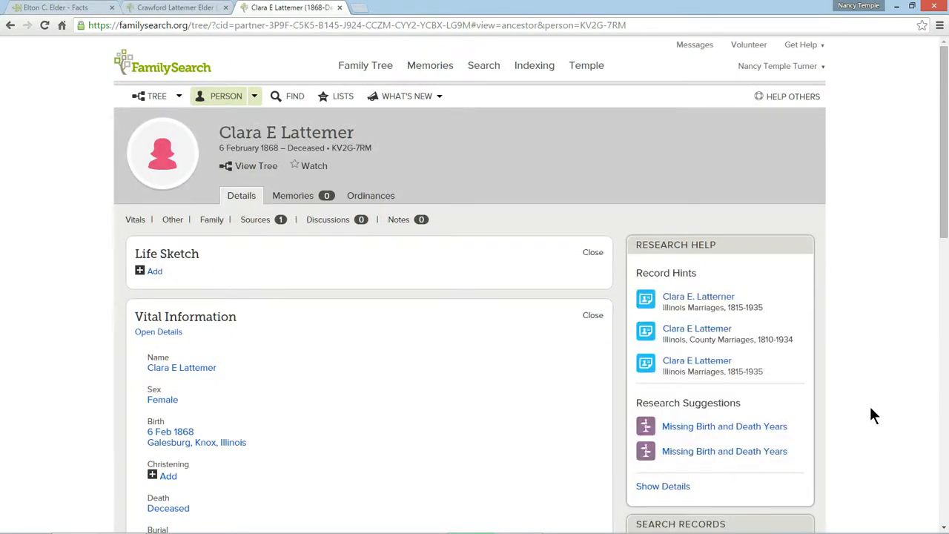
pyautogui.scroll(-1, 872, 412)
pyautogui.scroll(-7, 870, 408)
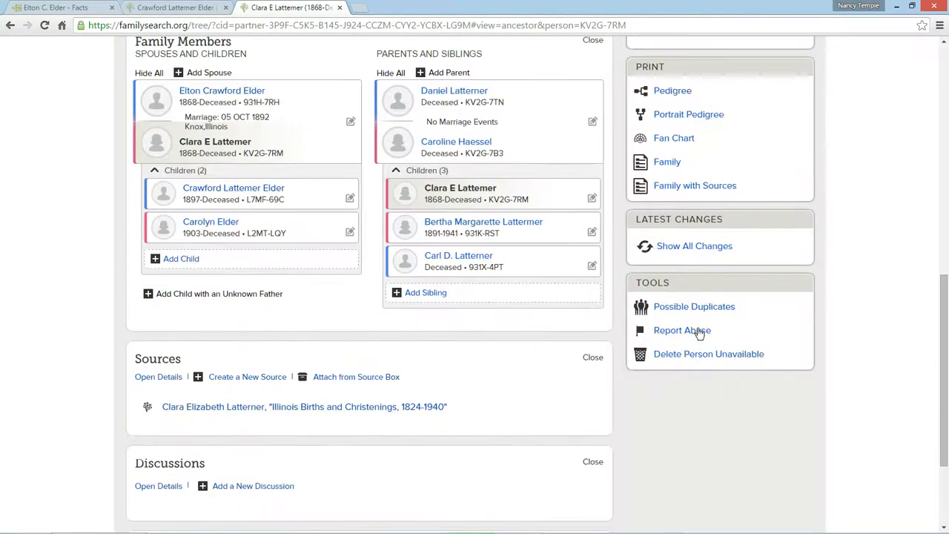
pyautogui.click(690, 312)
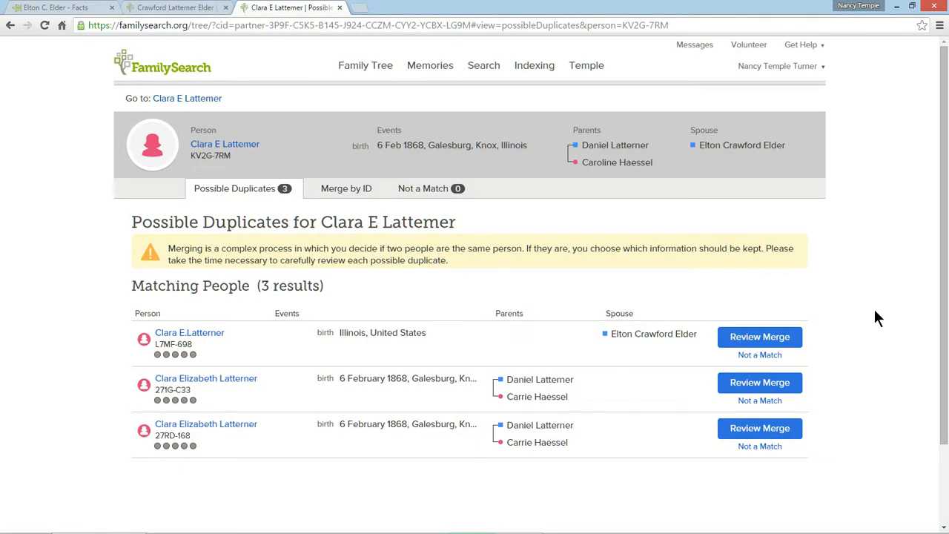
# Step: Open the merge review for the match that lists the same spouse and compare the vital and family details
pyautogui.scroll(-1, 874, 311)
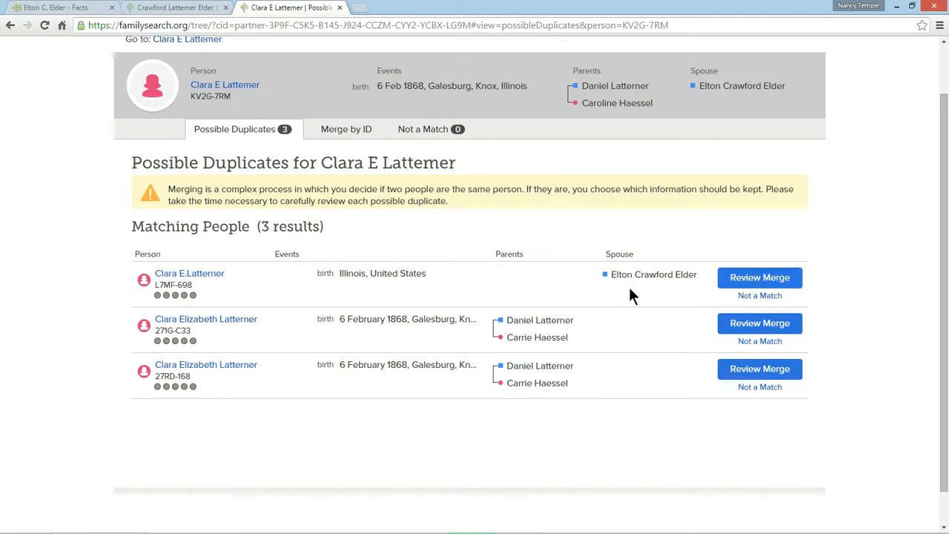
pyautogui.click(760, 277)
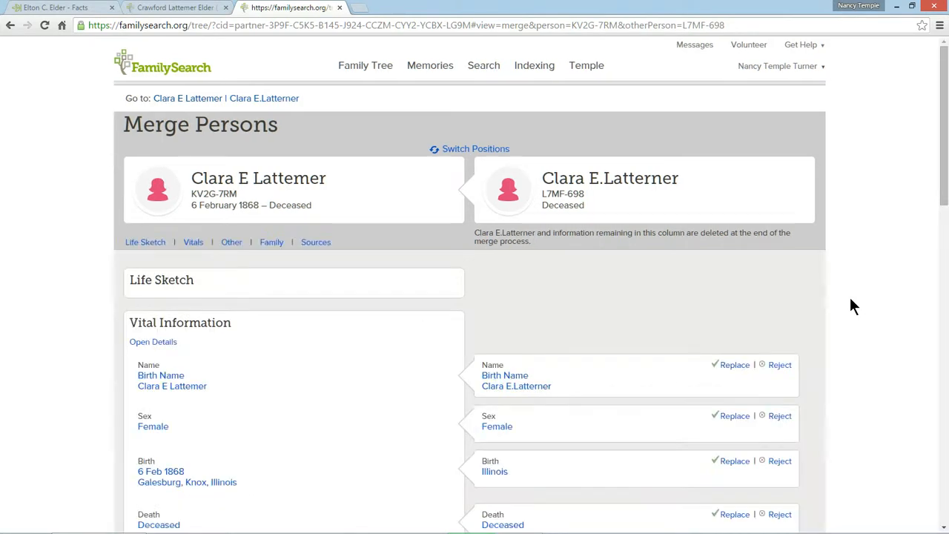
pyautogui.scroll(-3, 851, 306)
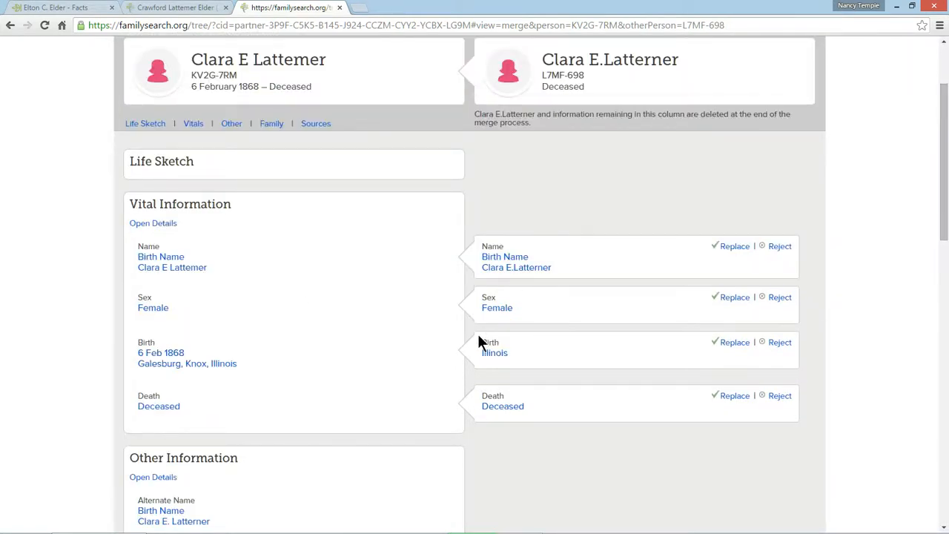
pyautogui.scroll(-2, 632, 280)
pyautogui.scroll(-5, 633, 283)
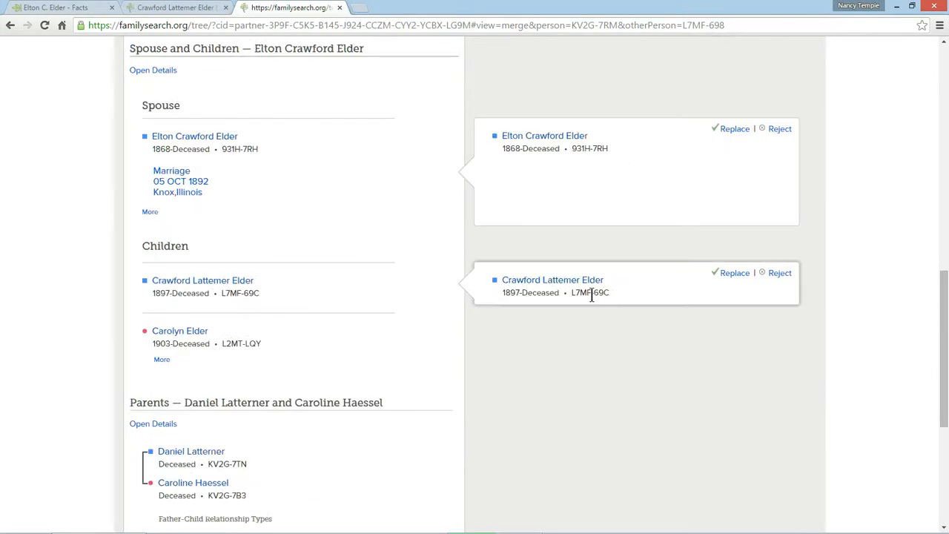
# Step: Continue the mother's merge without replacing any details and complete it, giving duplicate records as the reason
pyautogui.scroll(-4, 632, 317)
pyautogui.click(645, 436)
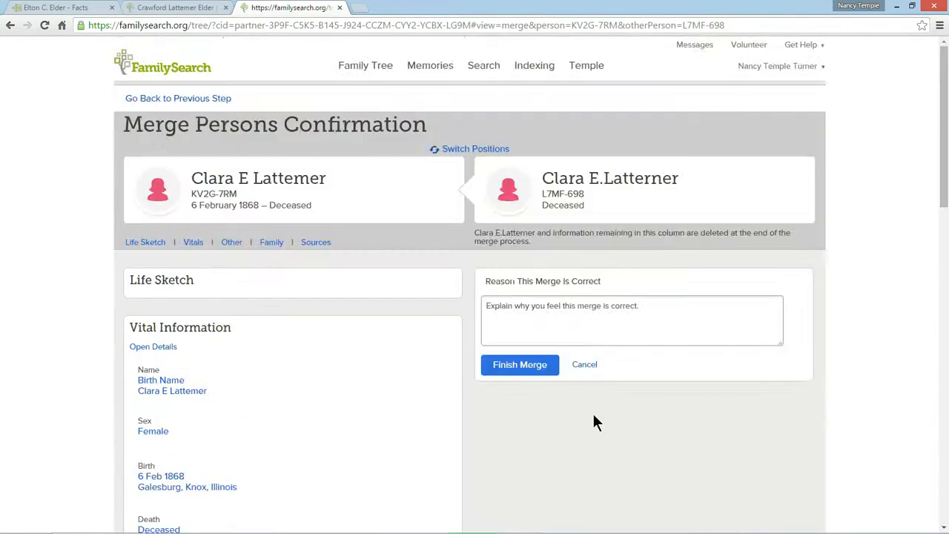
pyautogui.click(519, 312)
pyautogui.write('duplicate record')
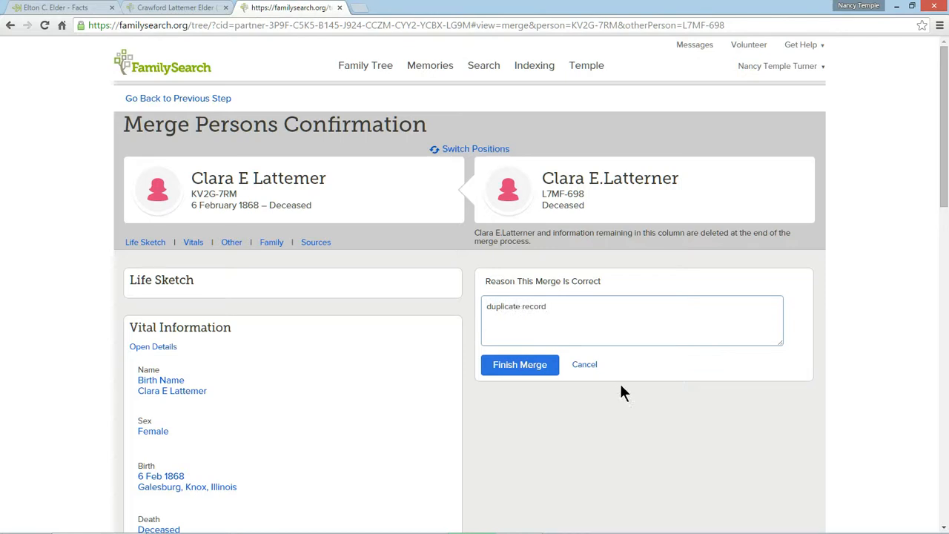
pyautogui.click(525, 364)
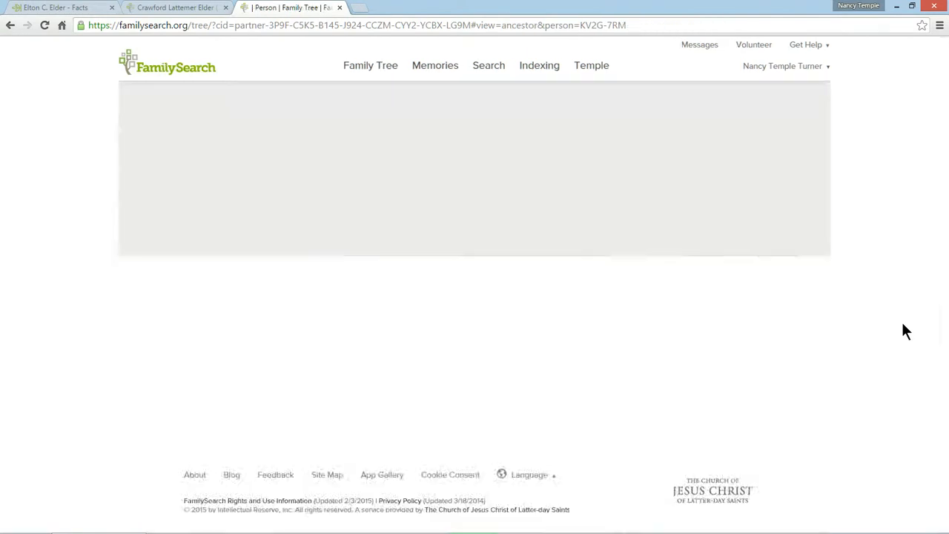
# Step: Look up the mother's possible duplicates again and open the merge review for the first remaining match
pyautogui.scroll(-2, 903, 332)
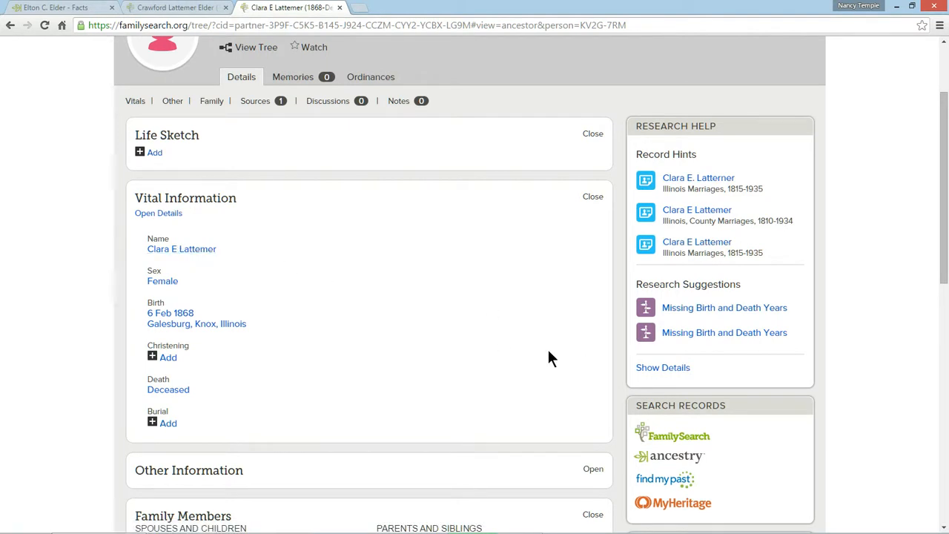
pyautogui.scroll(-6, 708, 381)
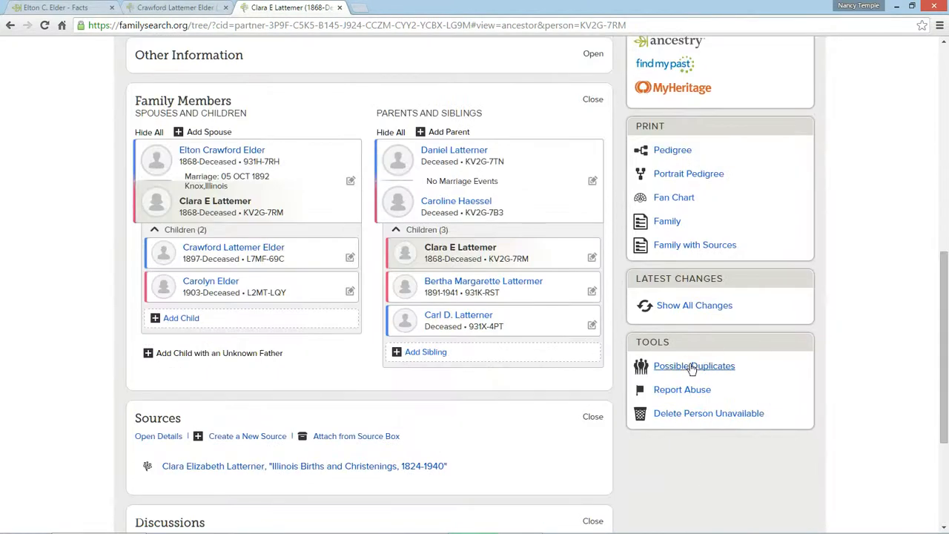
pyautogui.click(691, 366)
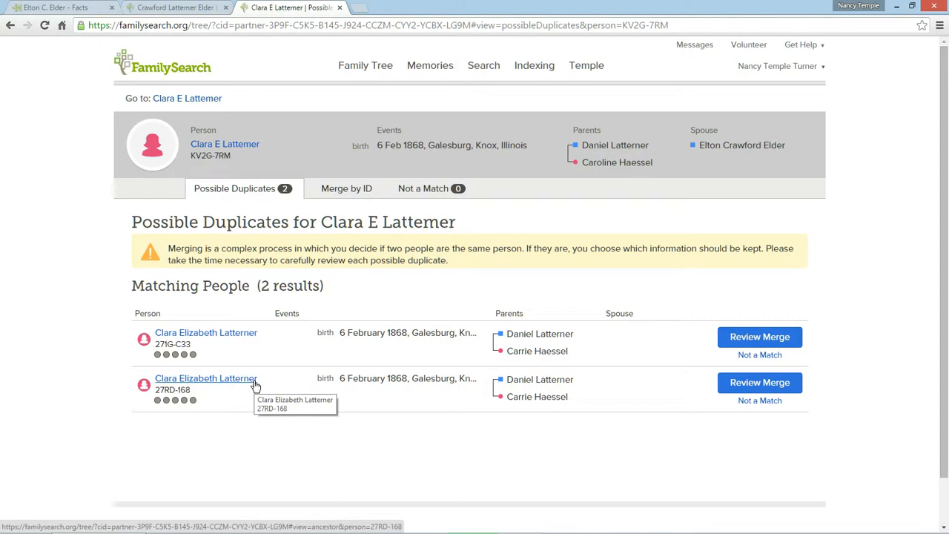
pyautogui.click(746, 338)
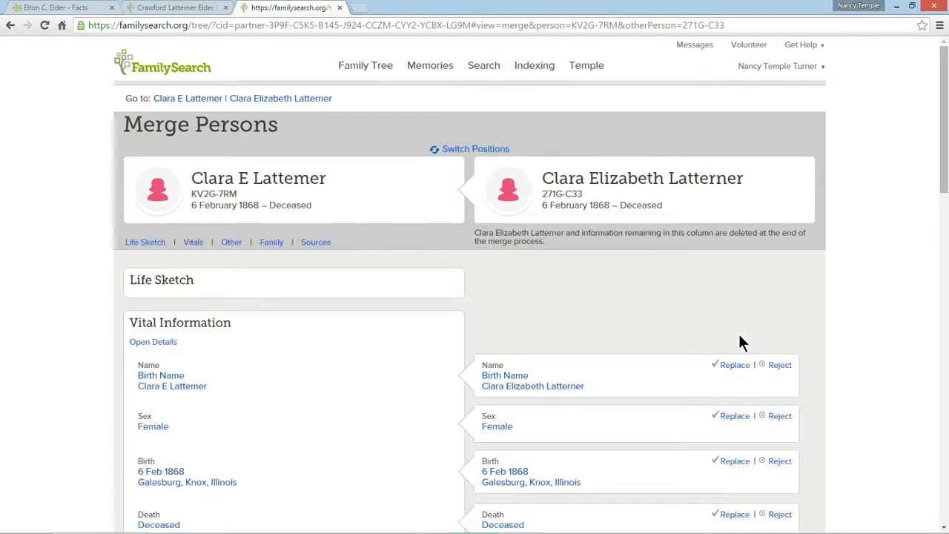
# Step: Replace the mother's birth name with the duplicate record's version that spells out her middle name
pyautogui.scroll(-2, 739, 338)
pyautogui.scroll(-1, 741, 342)
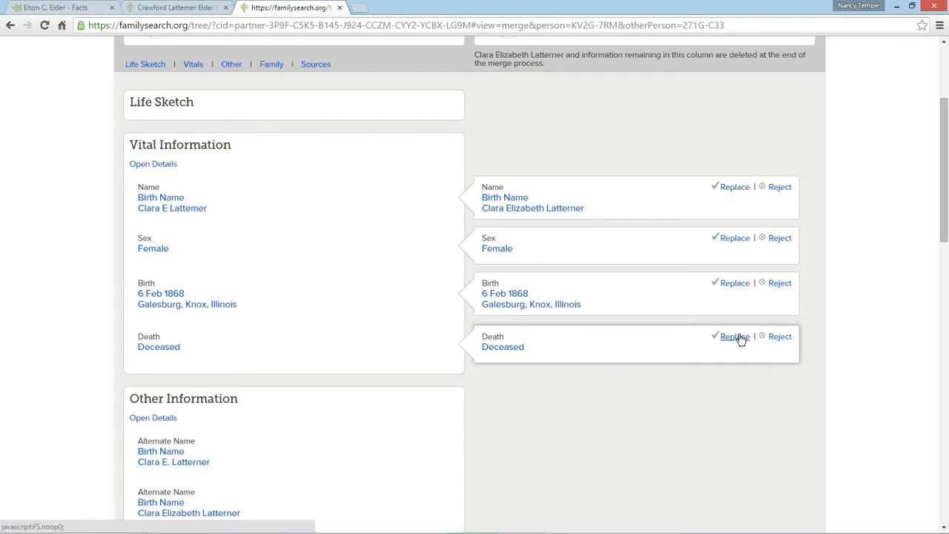
pyautogui.click(735, 187)
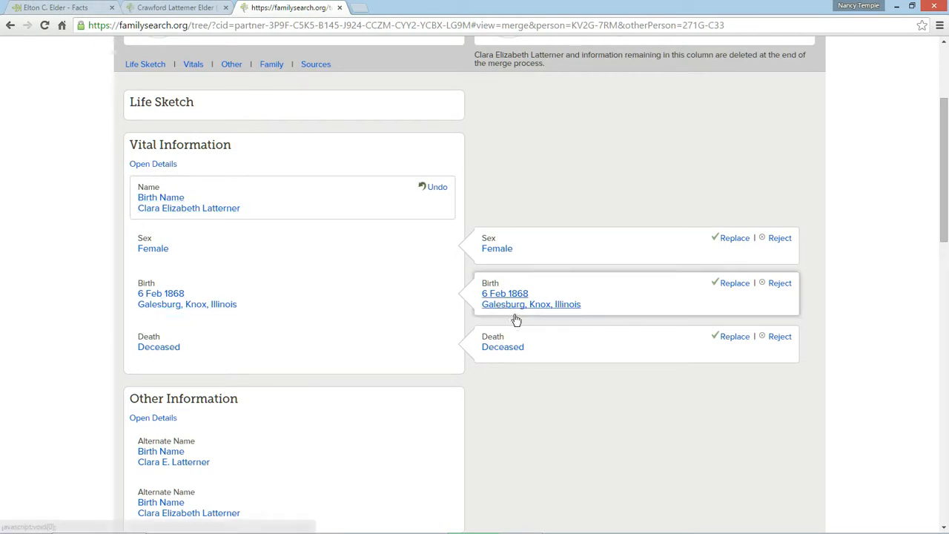
# Step: Review the family details of both records and add the duplicate's parent couple to the surviving record
pyautogui.scroll(-3, 583, 393)
pyautogui.scroll(-10, 585, 393)
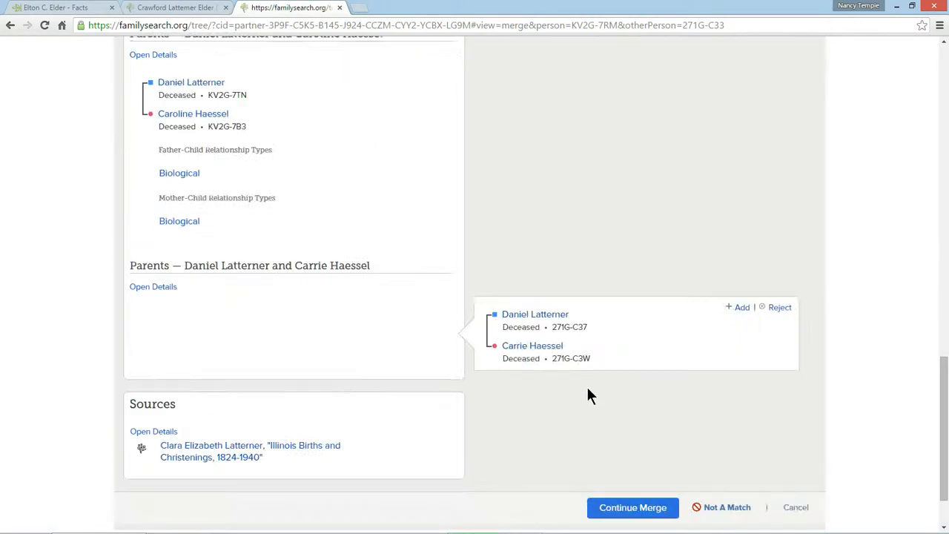
pyautogui.scroll(2, 404, 256)
pyautogui.scroll(-1, 388, 279)
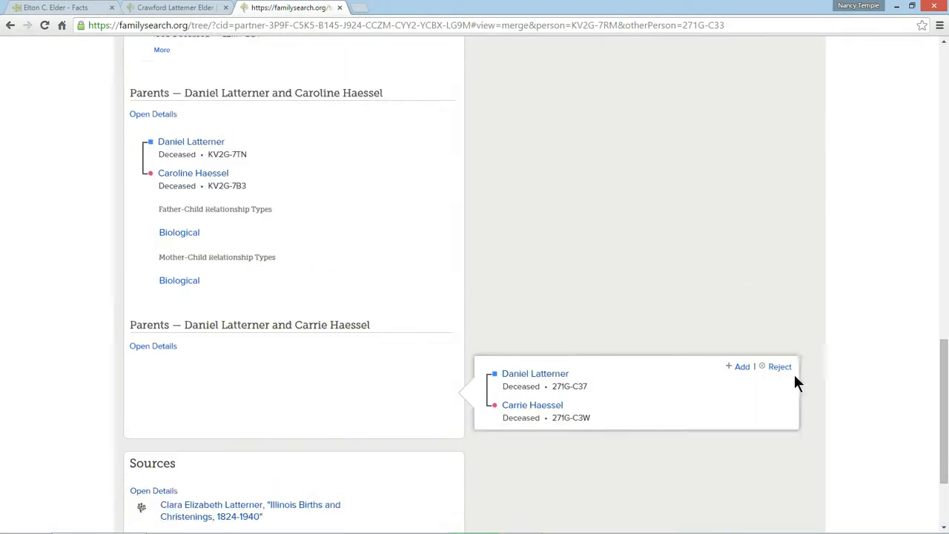
pyautogui.click(742, 368)
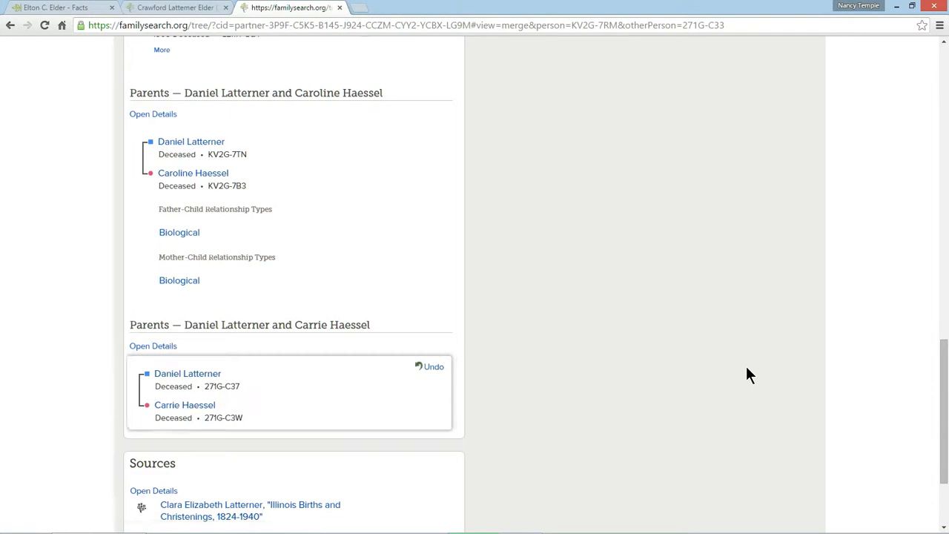
# Step: Continue the merge with the new name and added parents and complete it, giving duplicate record as the reason
pyautogui.scroll(-2, 746, 366)
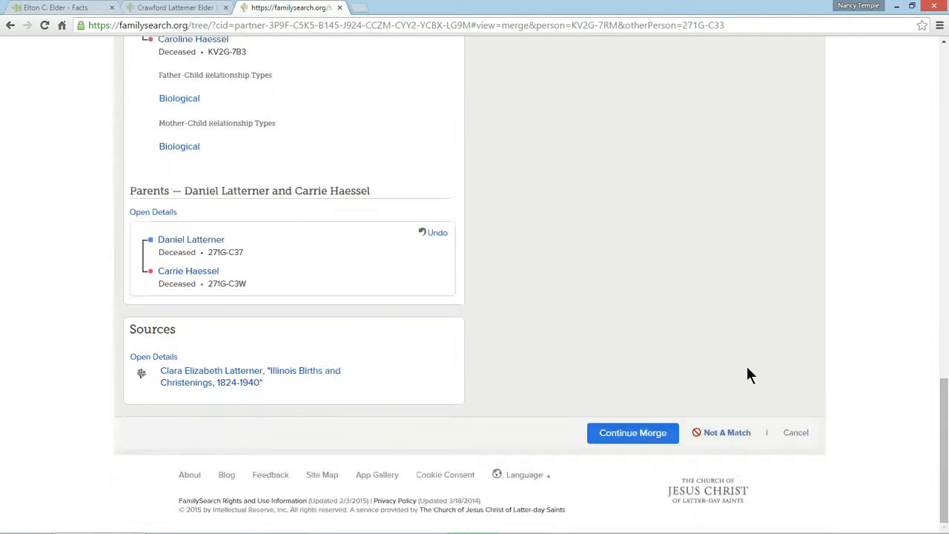
pyautogui.click(627, 435)
pyautogui.click(563, 317)
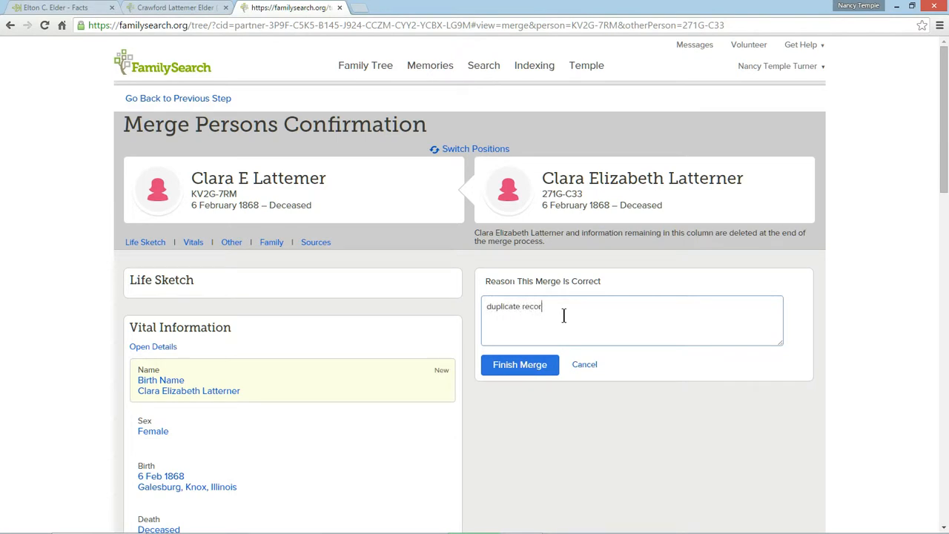
pyautogui.click(545, 361)
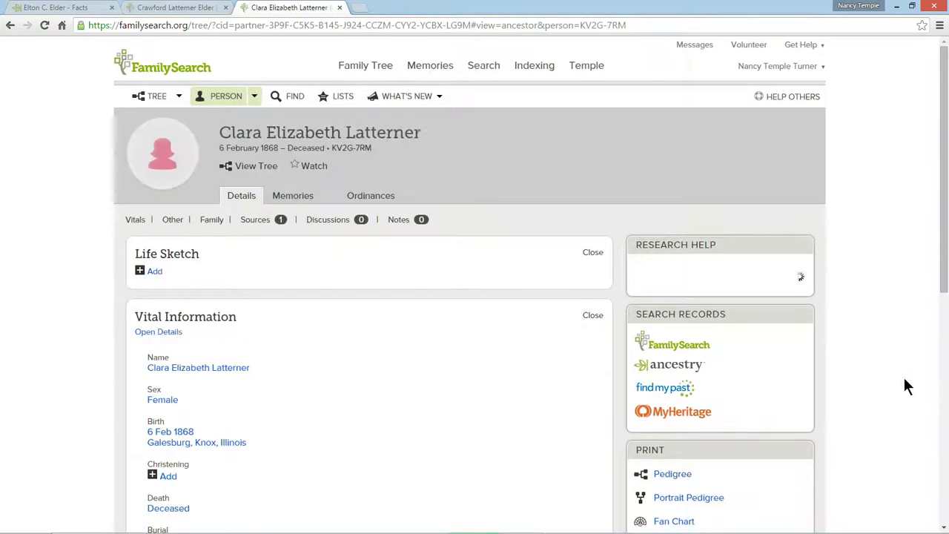
# Step: Check the mother for possible duplicates once more and open the merge review for the last remaining match
pyautogui.scroll(-1, 904, 379)
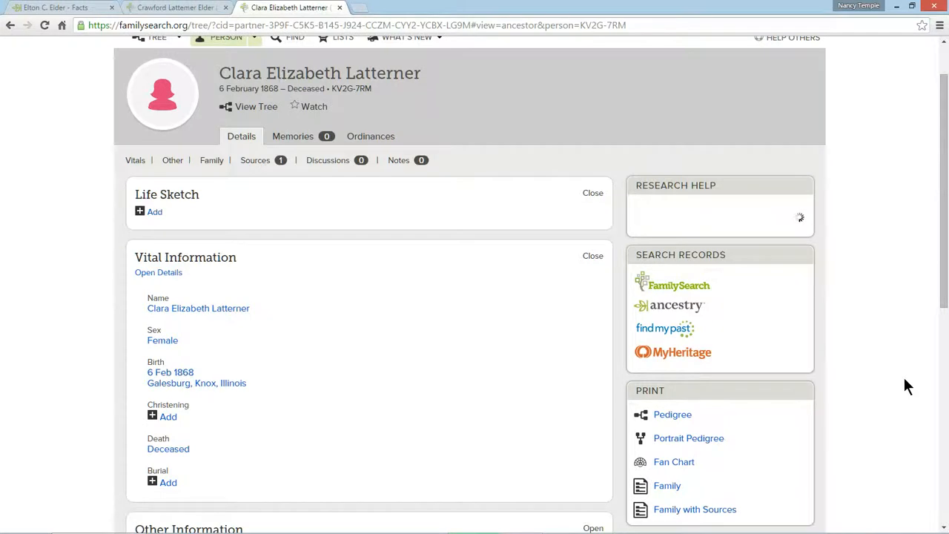
pyautogui.scroll(-6, 903, 375)
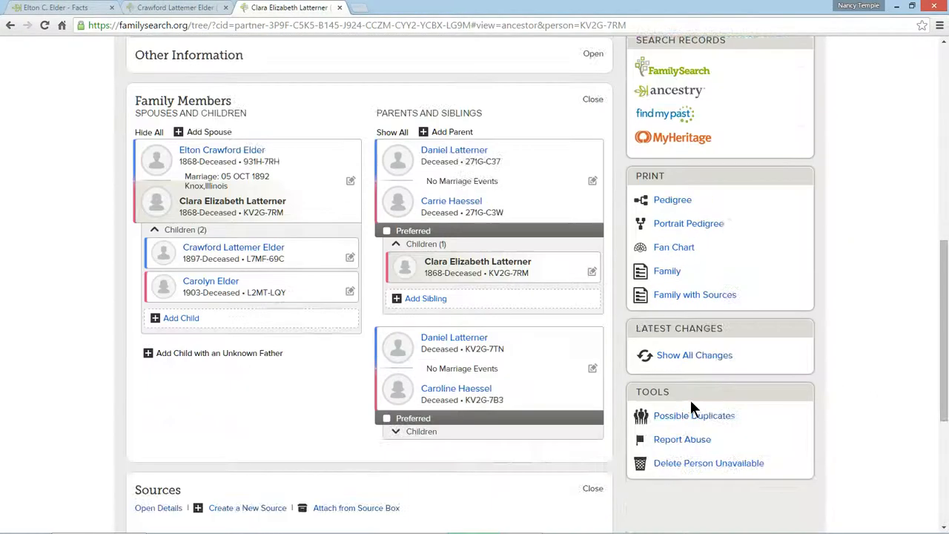
pyautogui.click(682, 416)
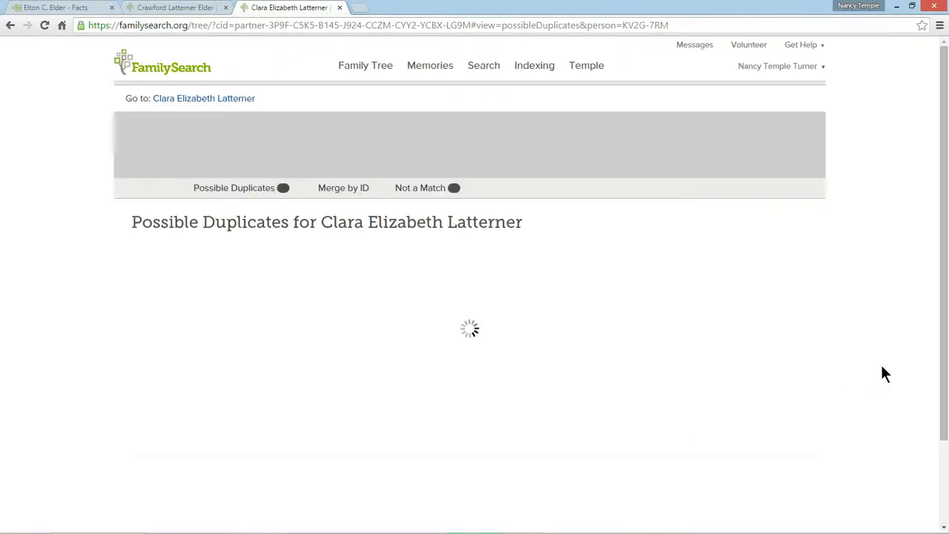
pyautogui.click(763, 339)
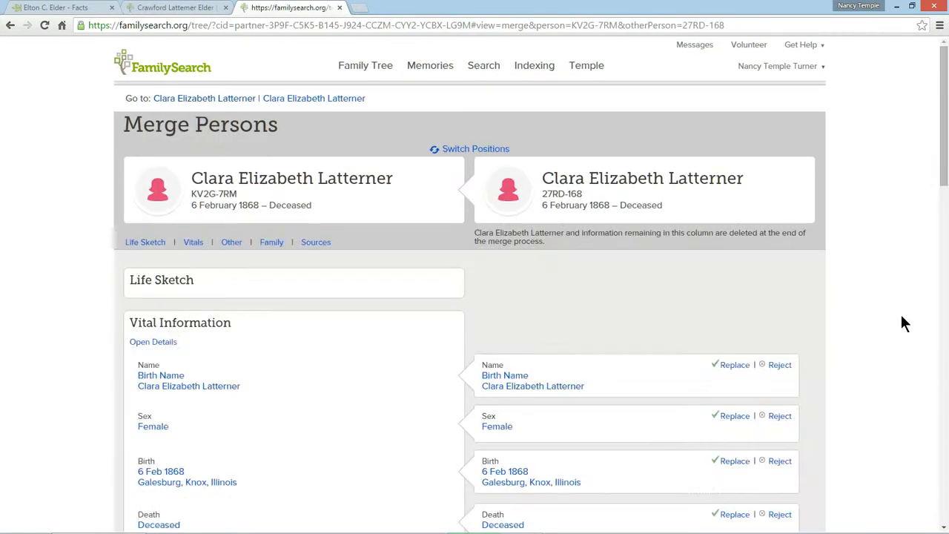
# Step: Add the last match's parent couple to the mother's surviving record and continue to the merge confirmation
pyautogui.scroll(-2, 903, 323)
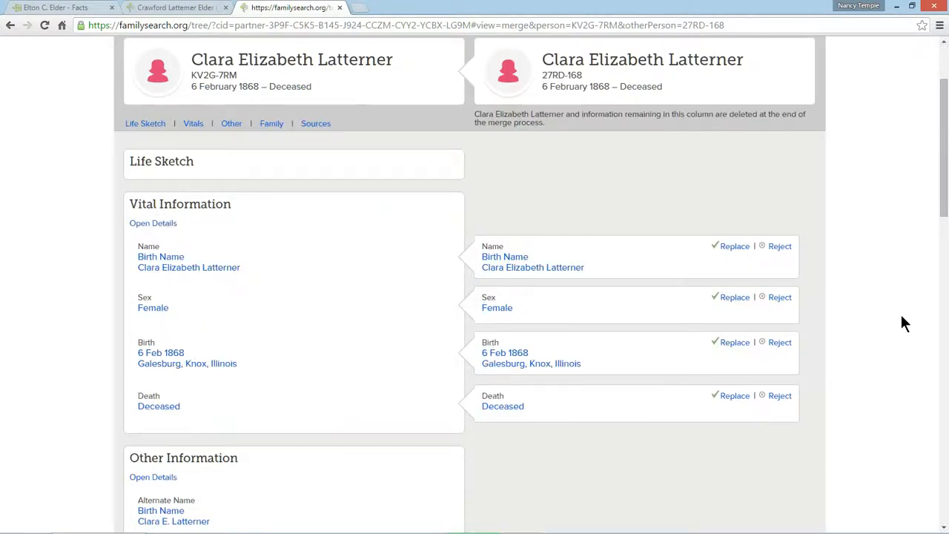
pyautogui.scroll(-15, 903, 324)
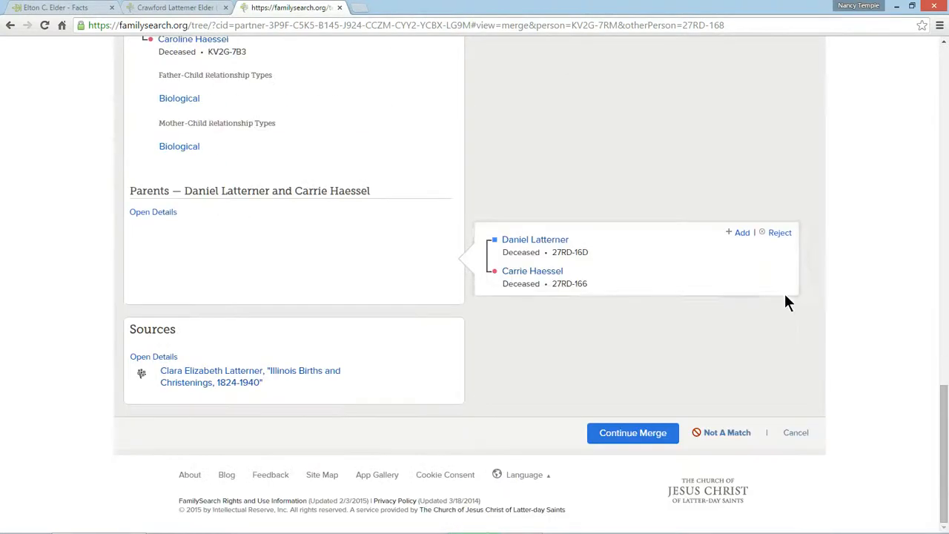
pyautogui.click(741, 232)
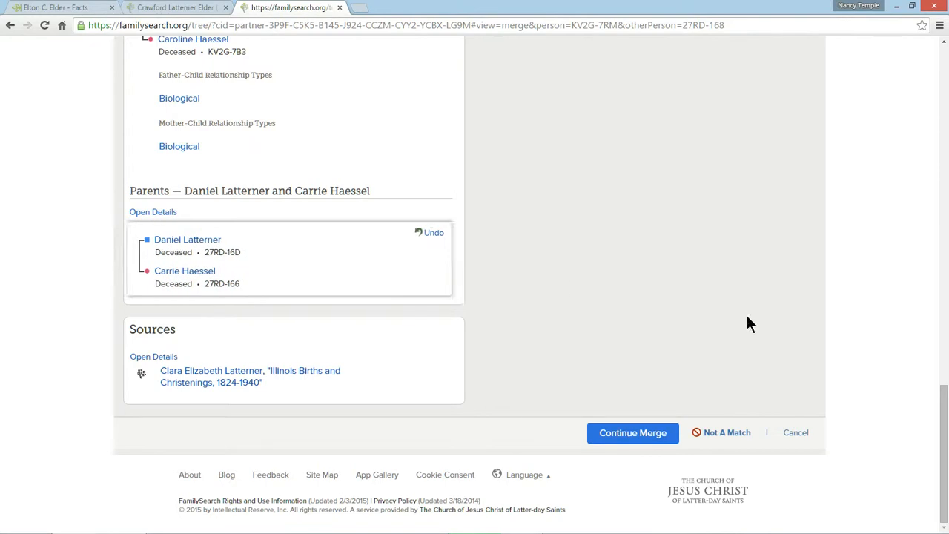
pyautogui.click(614, 434)
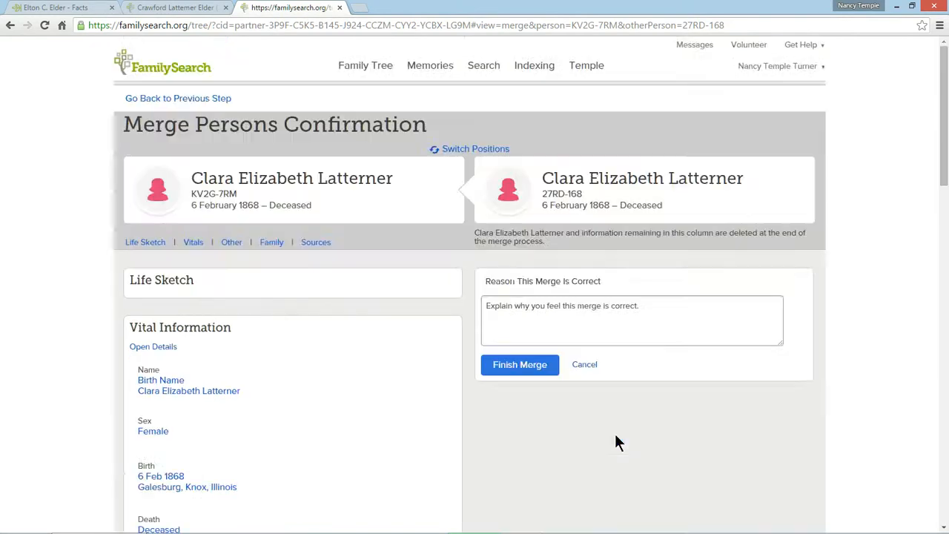
# Step: Finish the mother's last merge and replace her birth date with its suggested standardized form
pyautogui.click(522, 365)
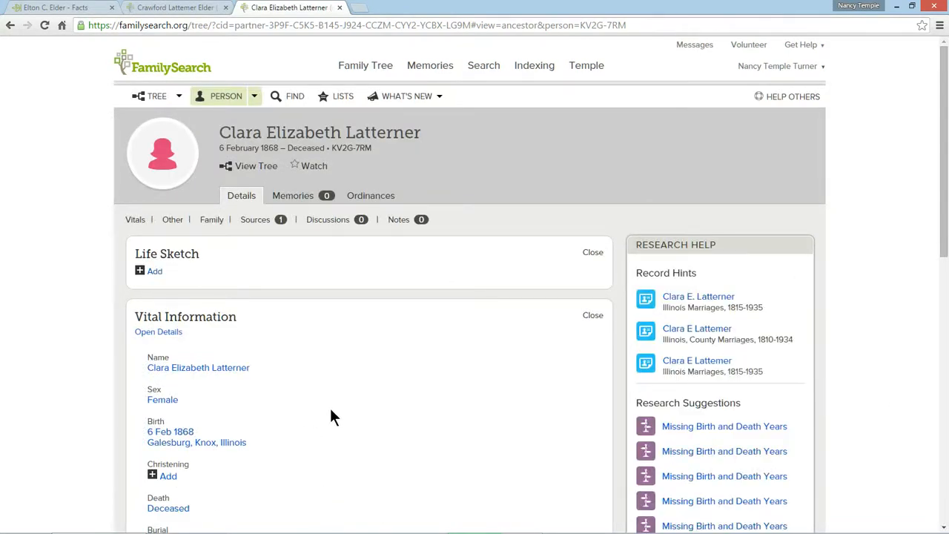
pyautogui.scroll(-2, 331, 417)
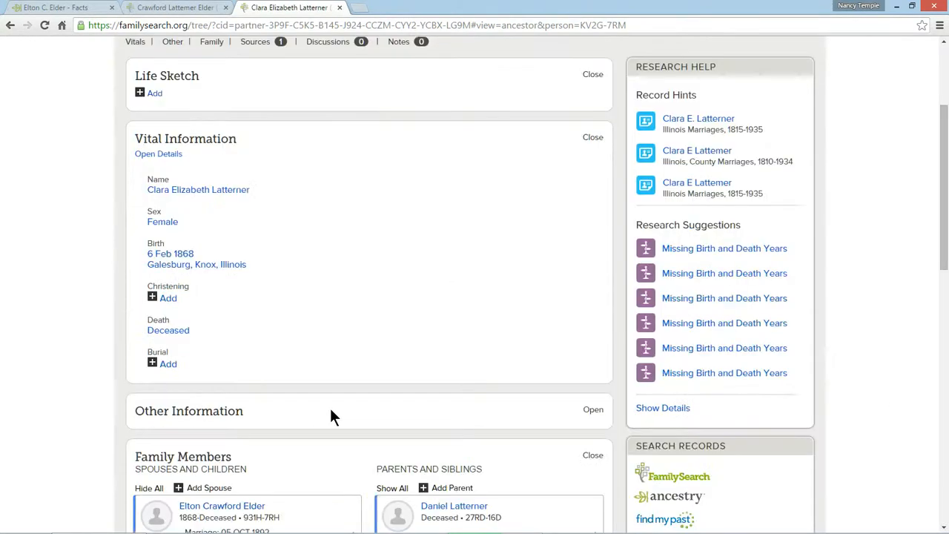
pyautogui.click(158, 268)
pyautogui.click(508, 243)
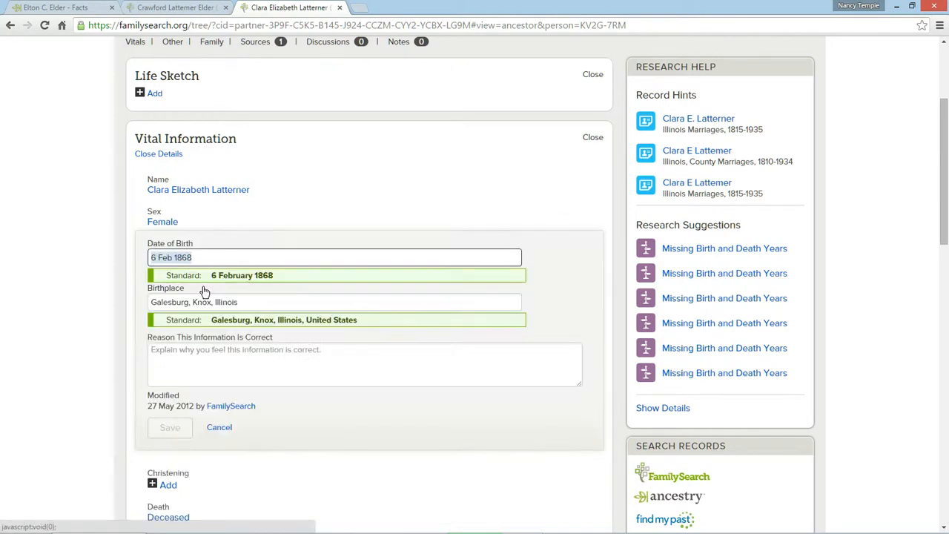
pyautogui.click(200, 257)
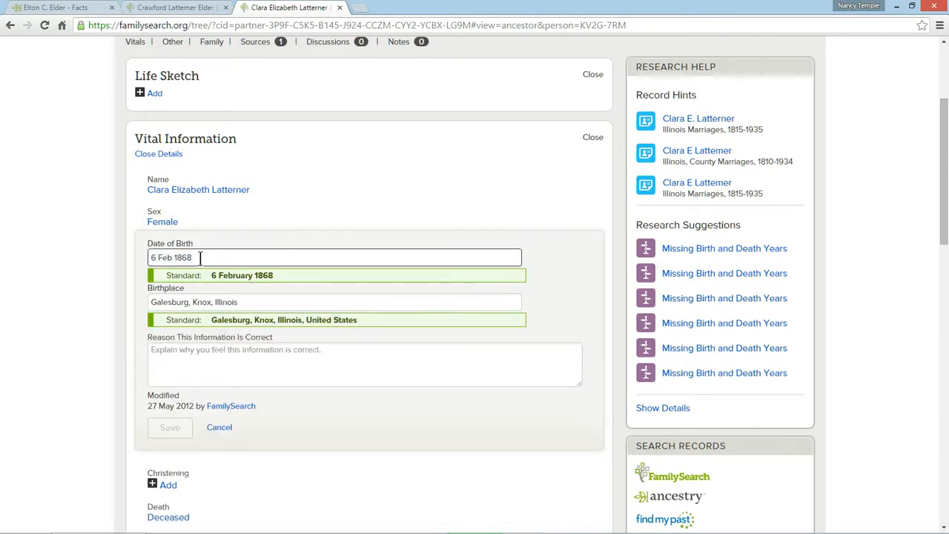
pyautogui.click(243, 279)
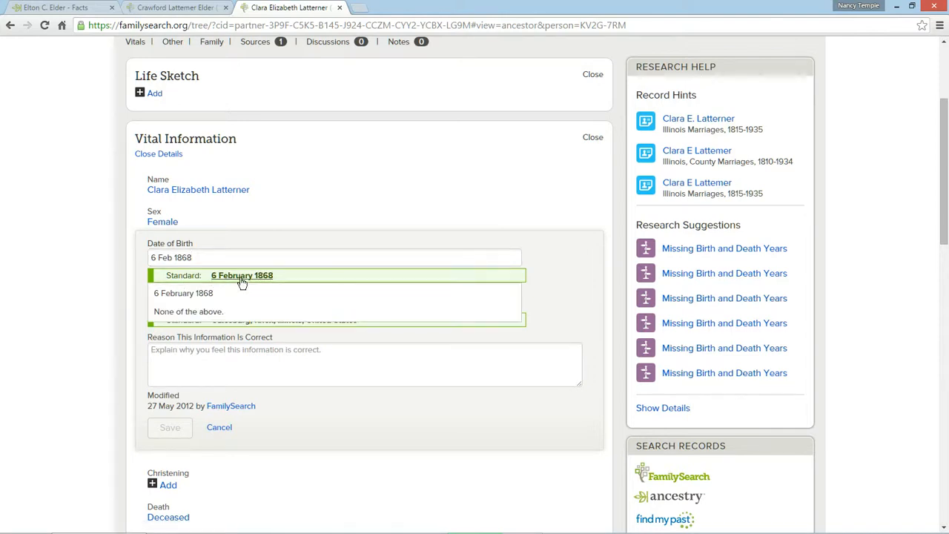
pyautogui.click(202, 294)
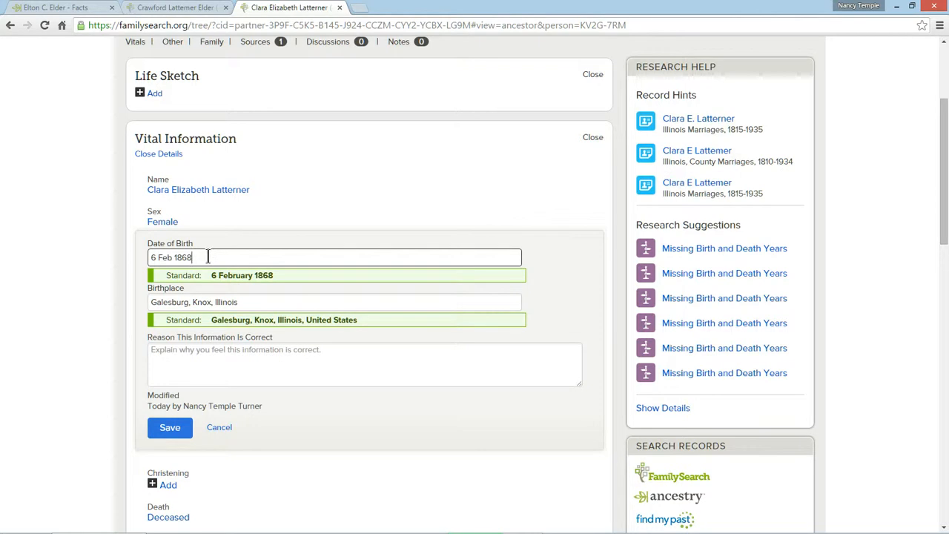
pyautogui.click(204, 276)
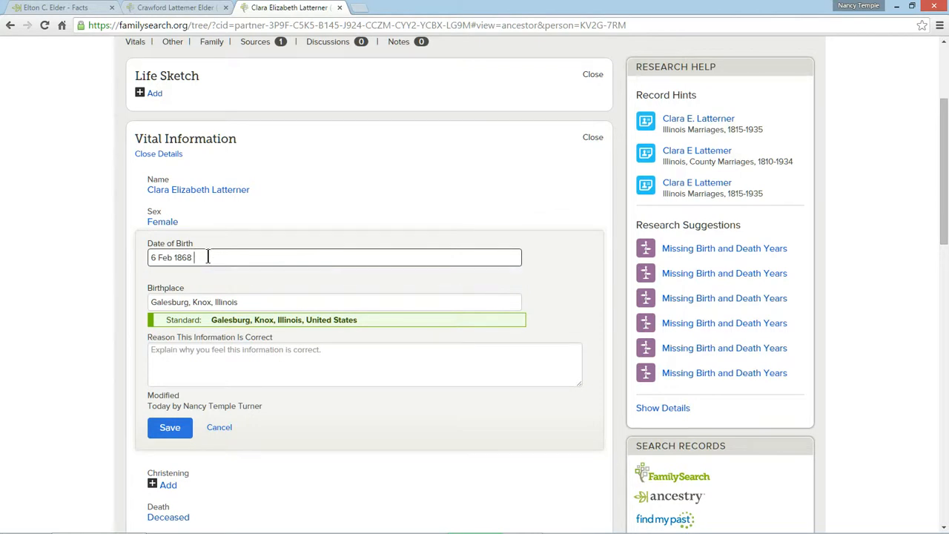
pyautogui.click(200, 279)
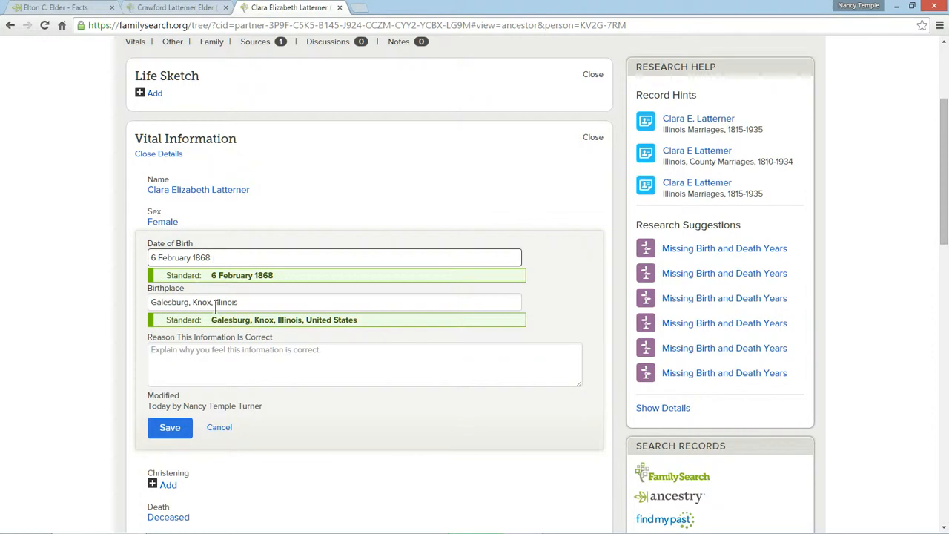
# Step: Set the mother's birthplace to Galesburg, Knox, Illinois, United States and save with the reason "just standardizing the information"
pyautogui.click(252, 304)
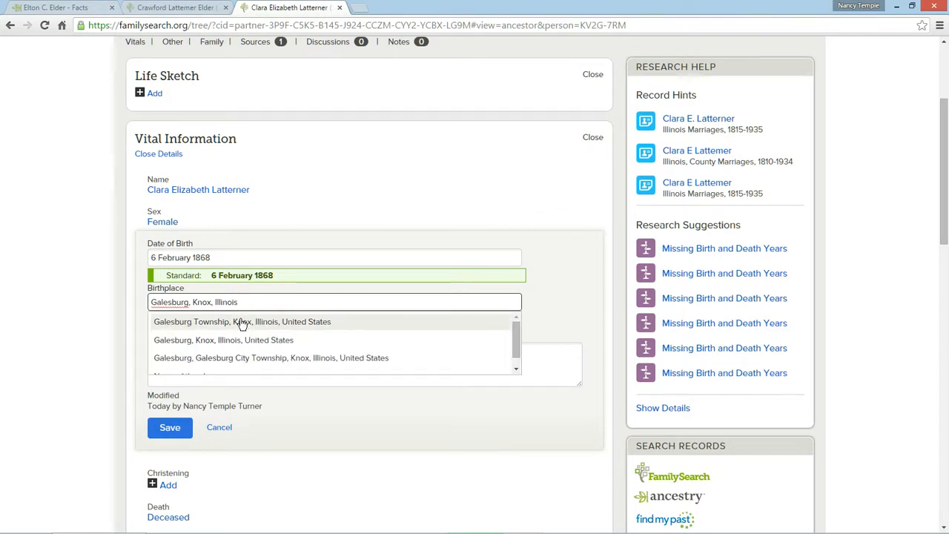
pyautogui.click(243, 347)
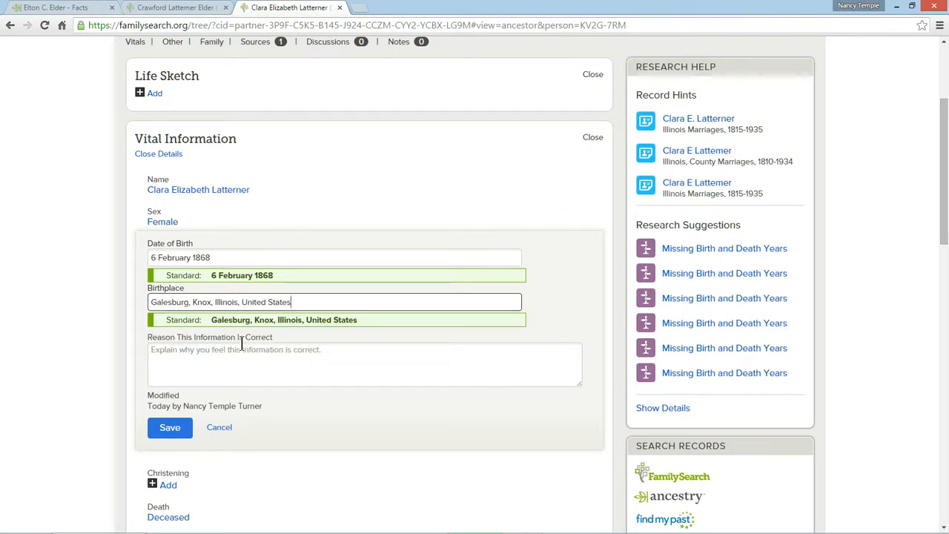
pyautogui.click(182, 361)
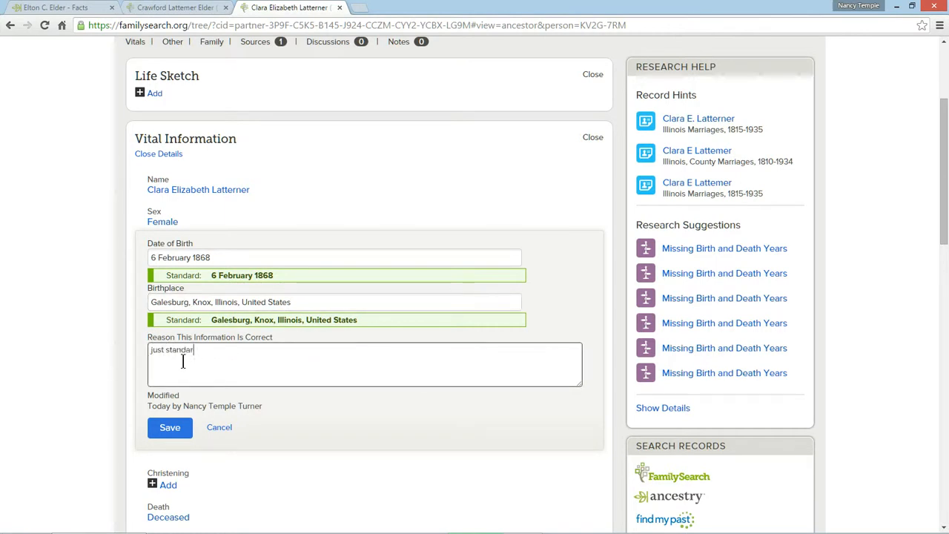
pyautogui.write('just standardizing the information')
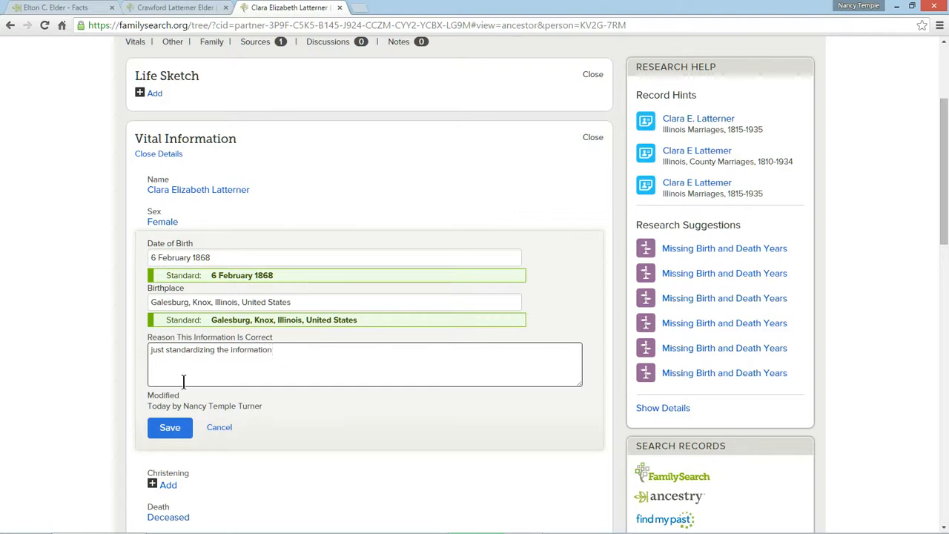
pyautogui.click(170, 428)
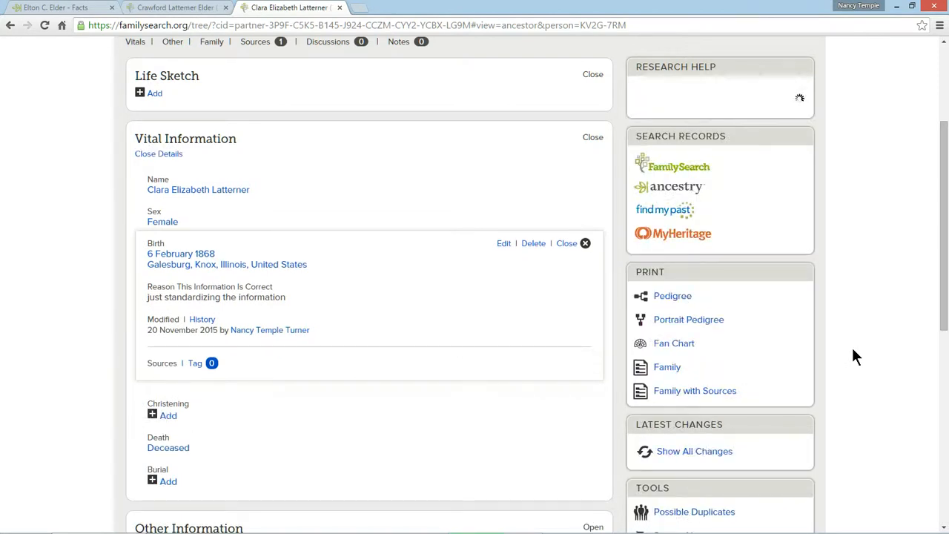
# Step: Delete the couple's non-standardized marriage event, 05 OCT 1892 in Knox,Illinois, giving duplicate as the reason
pyautogui.scroll(-5, 853, 350)
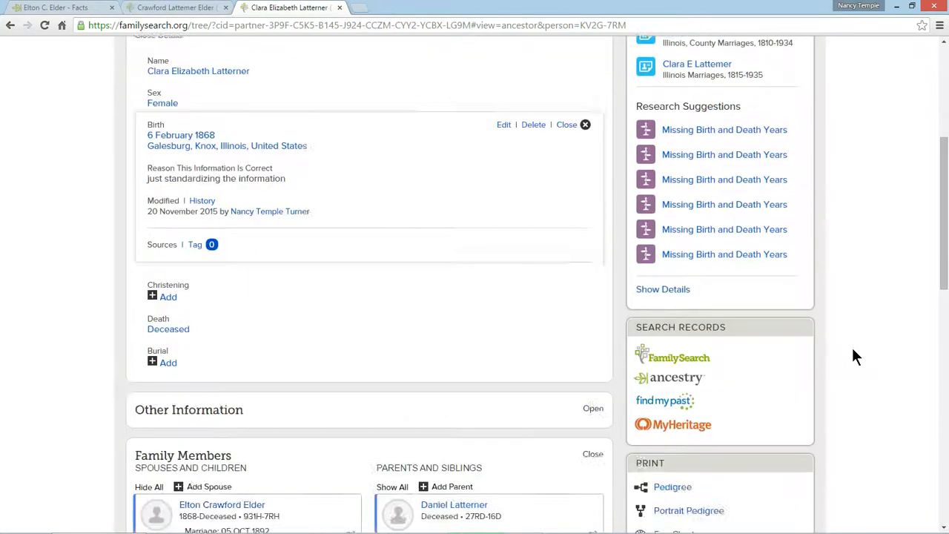
pyautogui.scroll(-1, 853, 356)
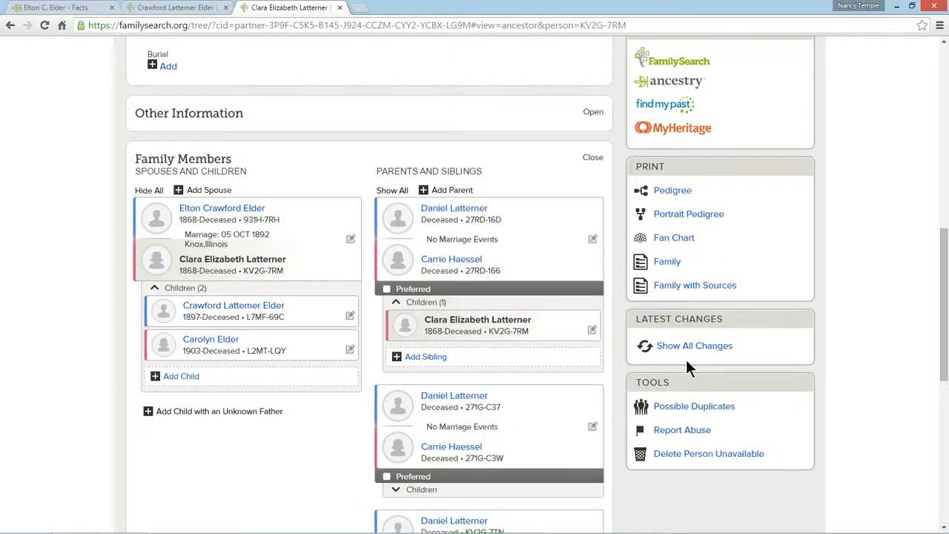
pyautogui.scroll(-1, 474, 352)
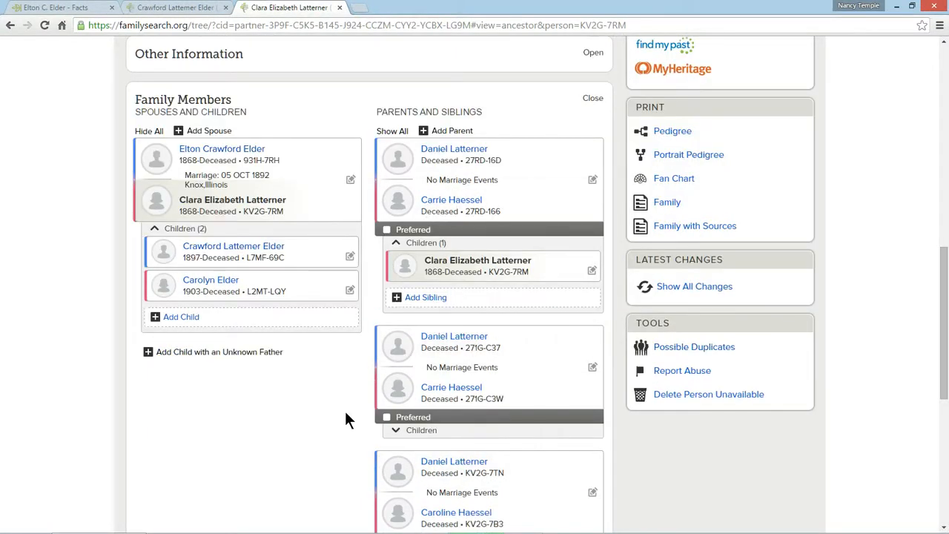
pyautogui.scroll(-2, 332, 419)
pyautogui.scroll(3, 332, 419)
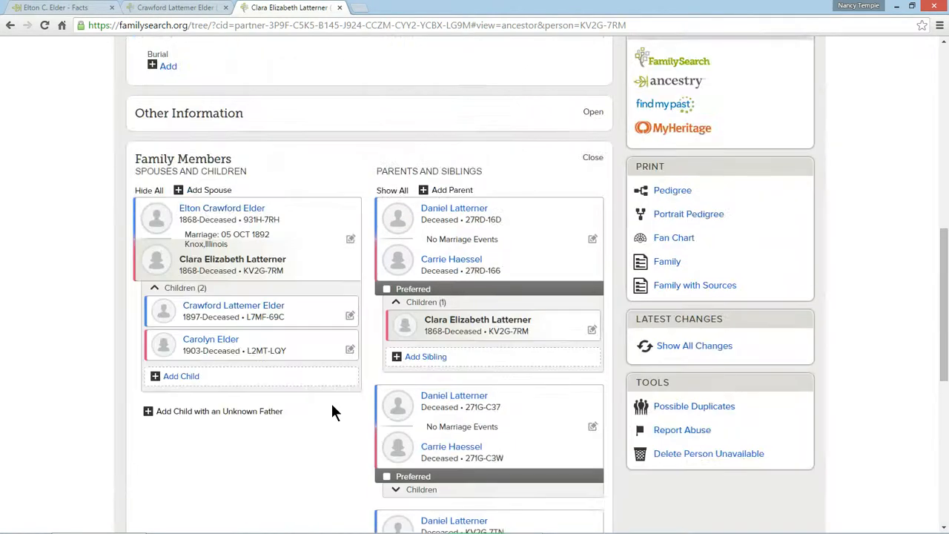
pyautogui.click(350, 241)
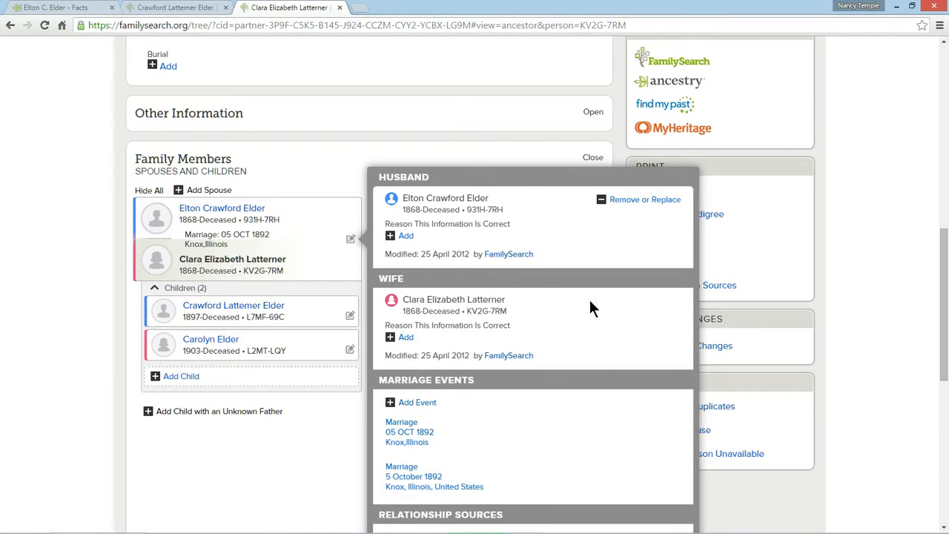
pyautogui.scroll(-2, 590, 310)
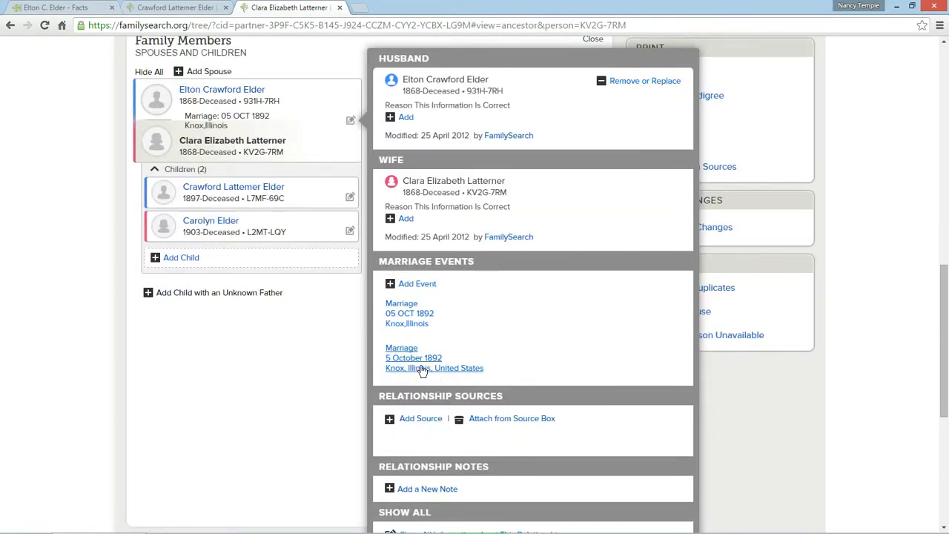
pyautogui.click(401, 314)
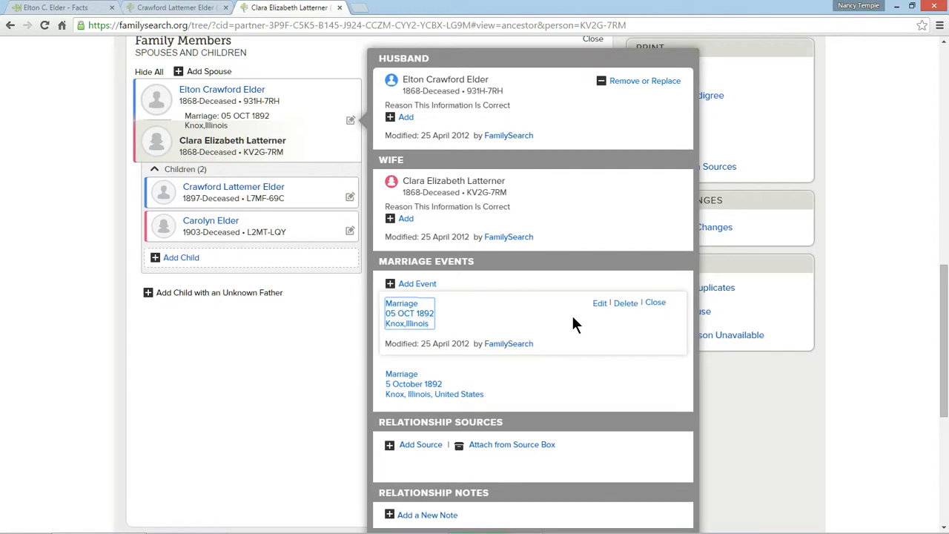
pyautogui.click(626, 305)
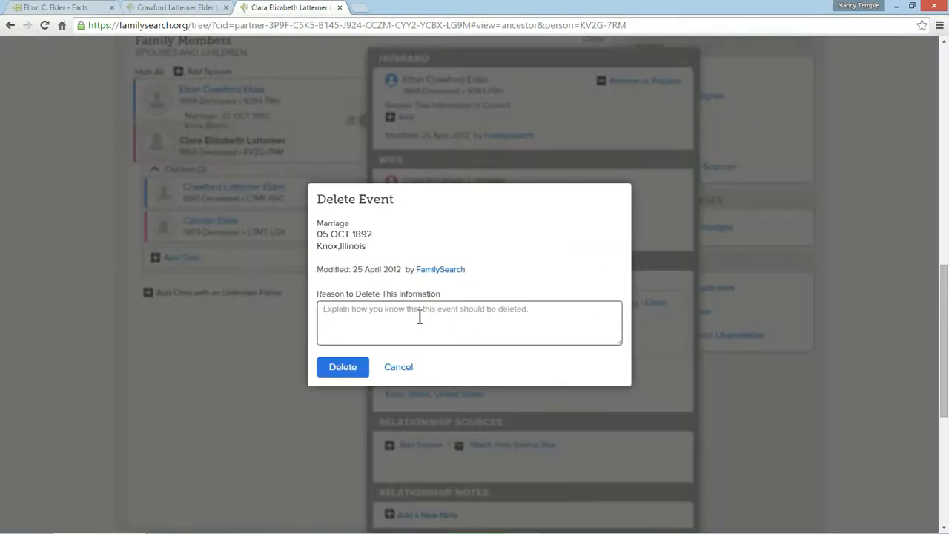
pyautogui.write('duplicate')
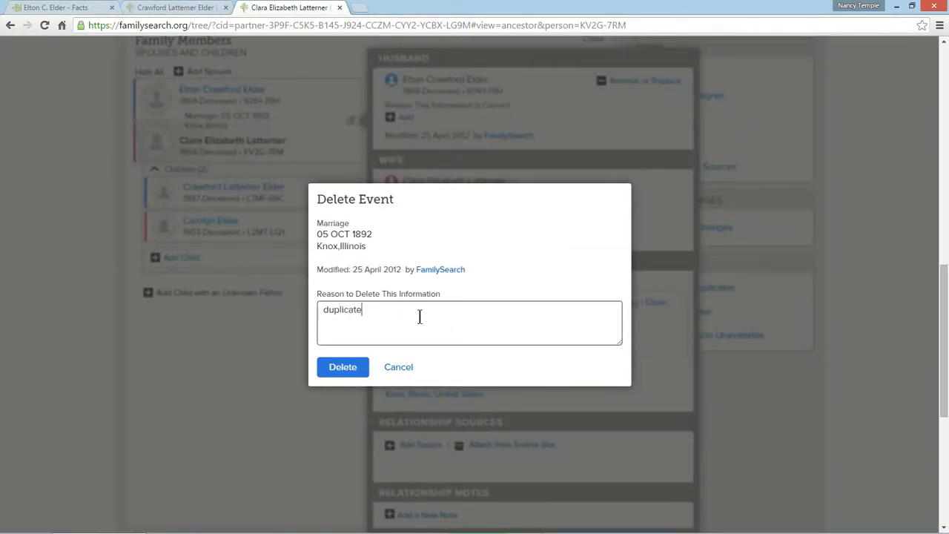
pyautogui.click(352, 367)
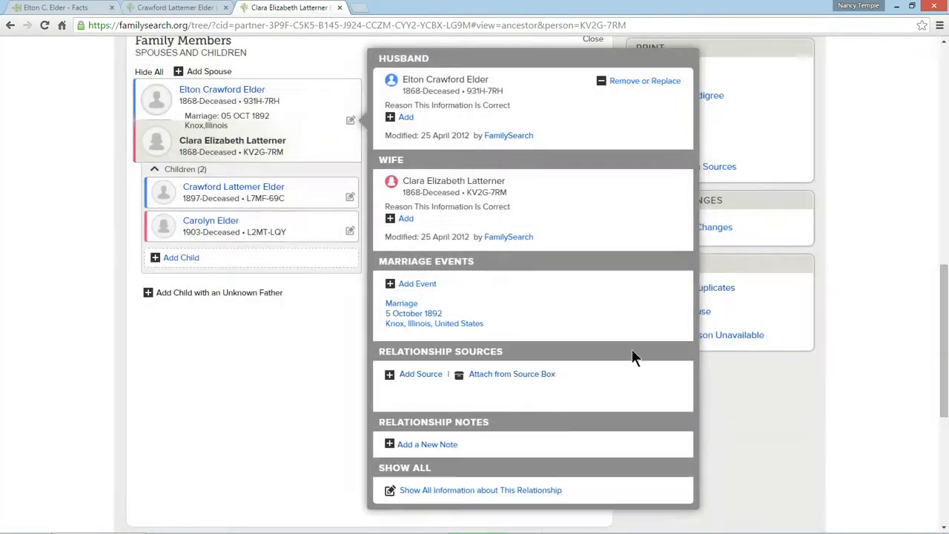
pyautogui.click(100, 365)
# Step: Open the son's person page from the children listed in the mother's family members
pyautogui.scroll(2, 259, 343)
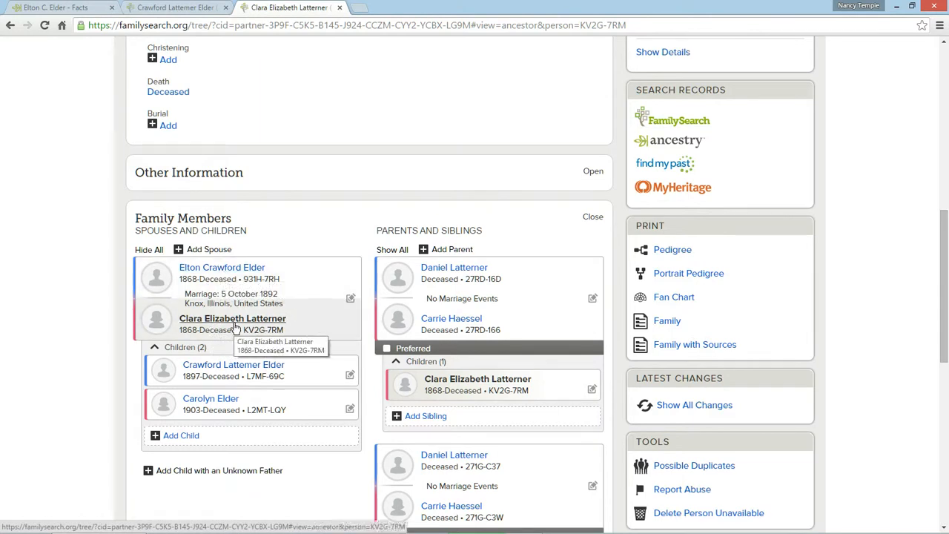
pyautogui.click(241, 373)
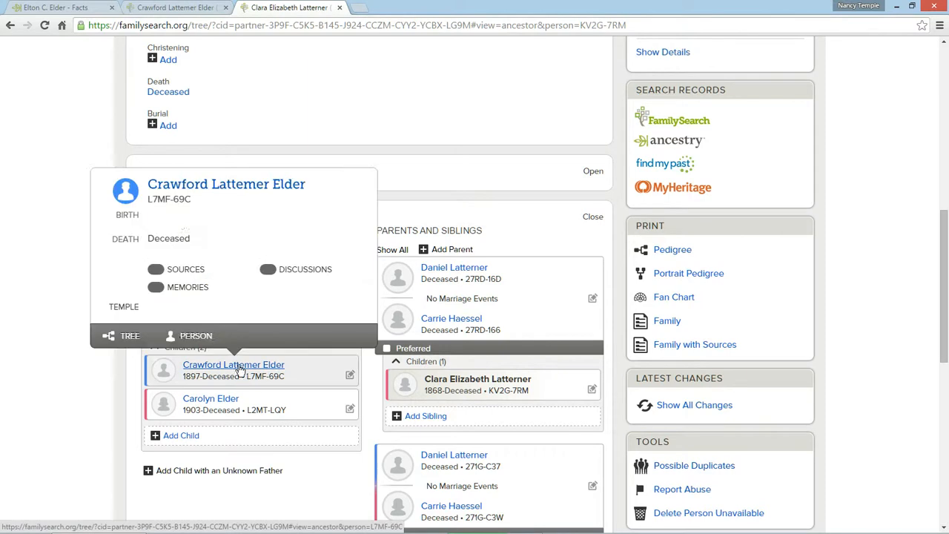
pyautogui.click(194, 334)
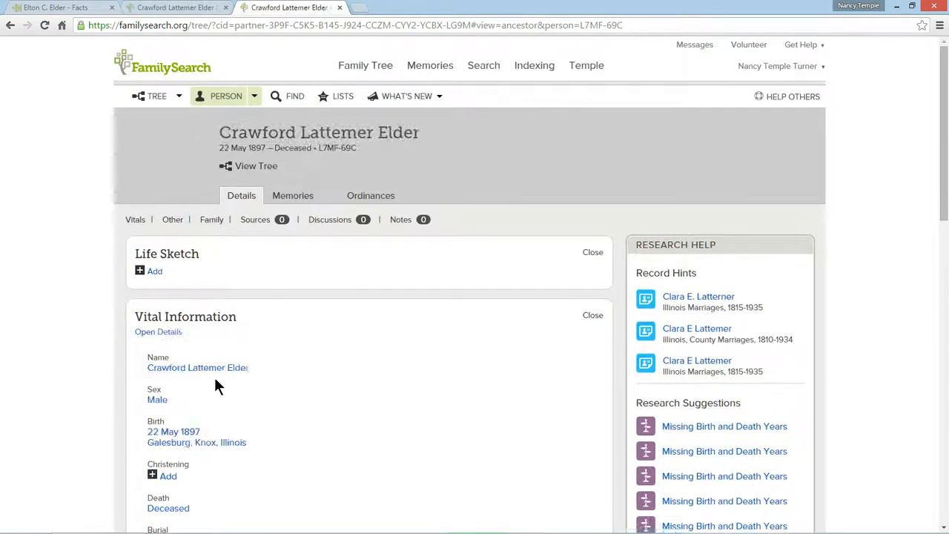
# Step: Correct the spelling of the son's middle name to match his mother's maiden name and save it
pyautogui.click(510, 366)
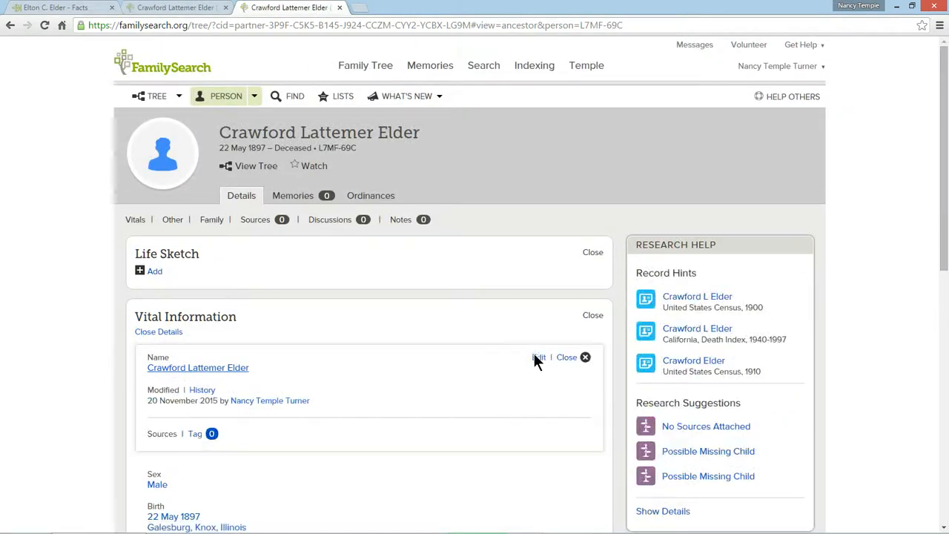
pyautogui.click(538, 358)
pyautogui.click(278, 380)
pyautogui.press('BackSpace')
pyautogui.press('BackSpace')
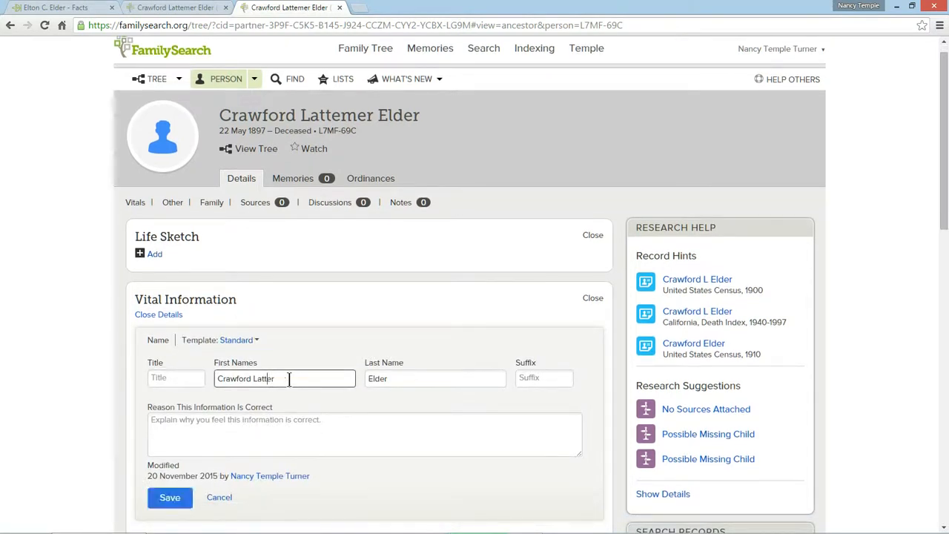
pyautogui.write('me')
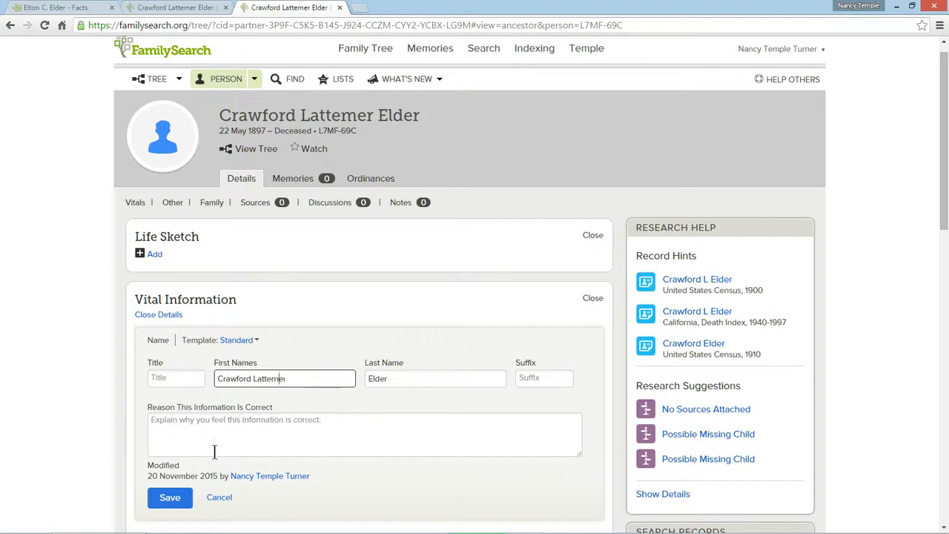
pyautogui.click(168, 497)
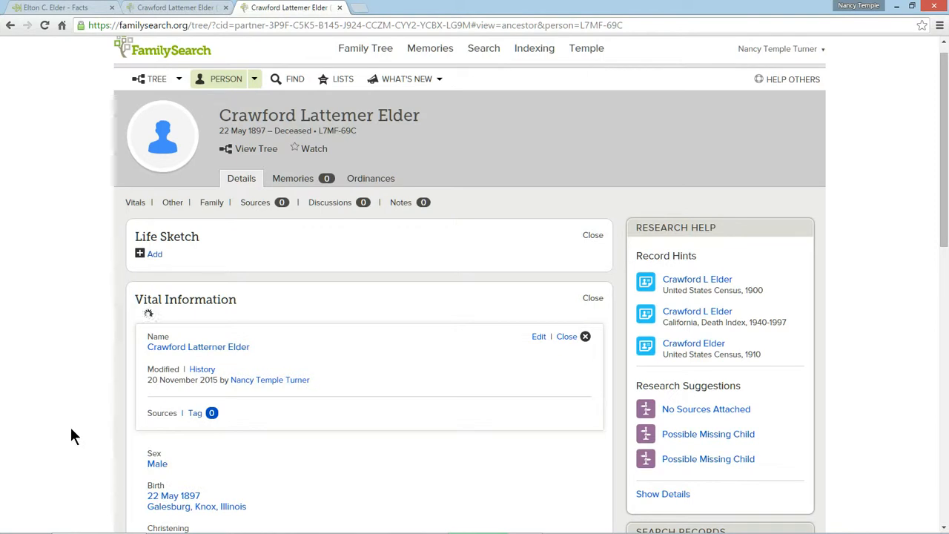
pyautogui.scroll(-7, 71, 435)
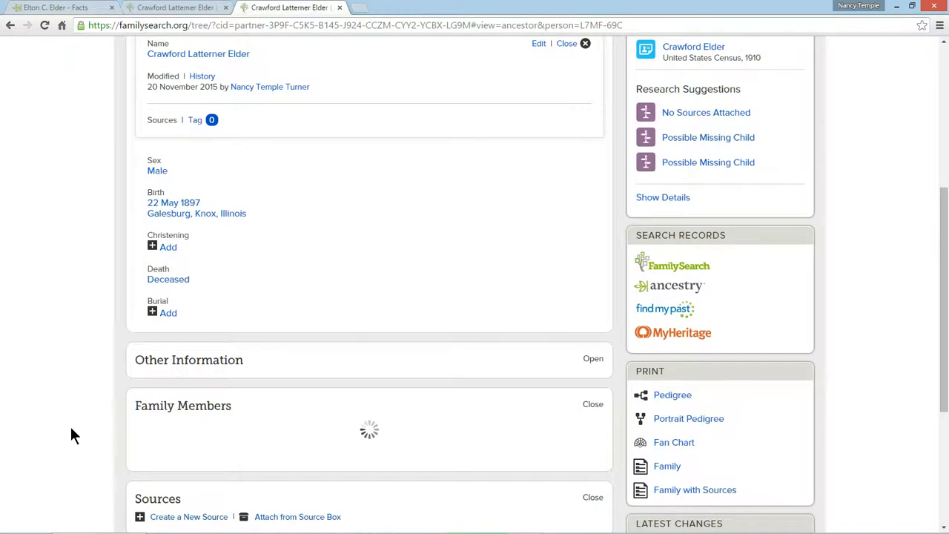